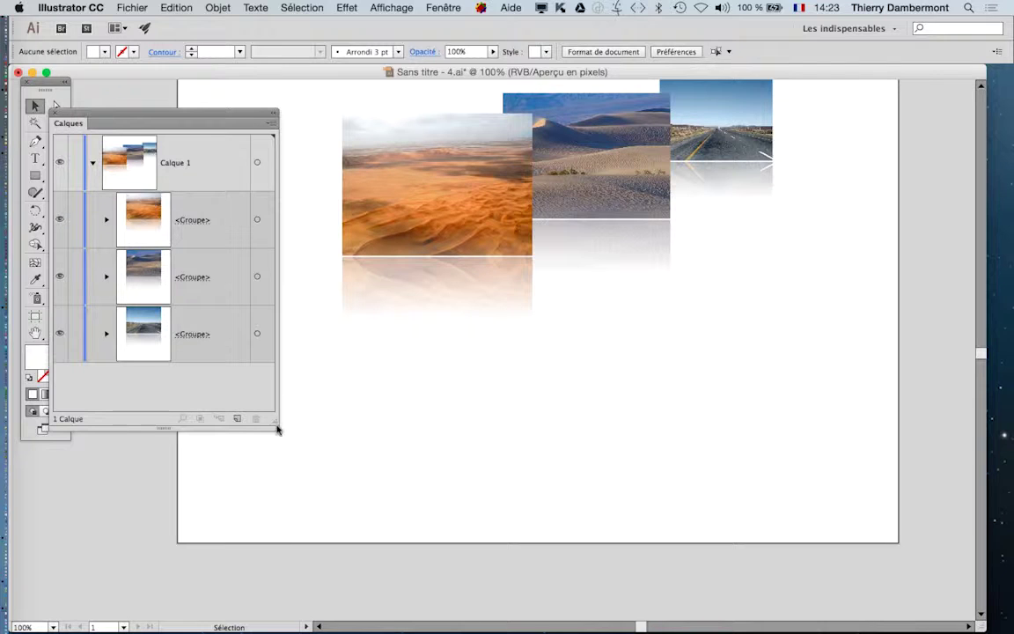
# Step: Place the image aerial-view-of-namib-desert.jpg in the empty area below the three reflected pictures
pyautogui.moveTo(171, 112); pyautogui.dragTo(209, 111)
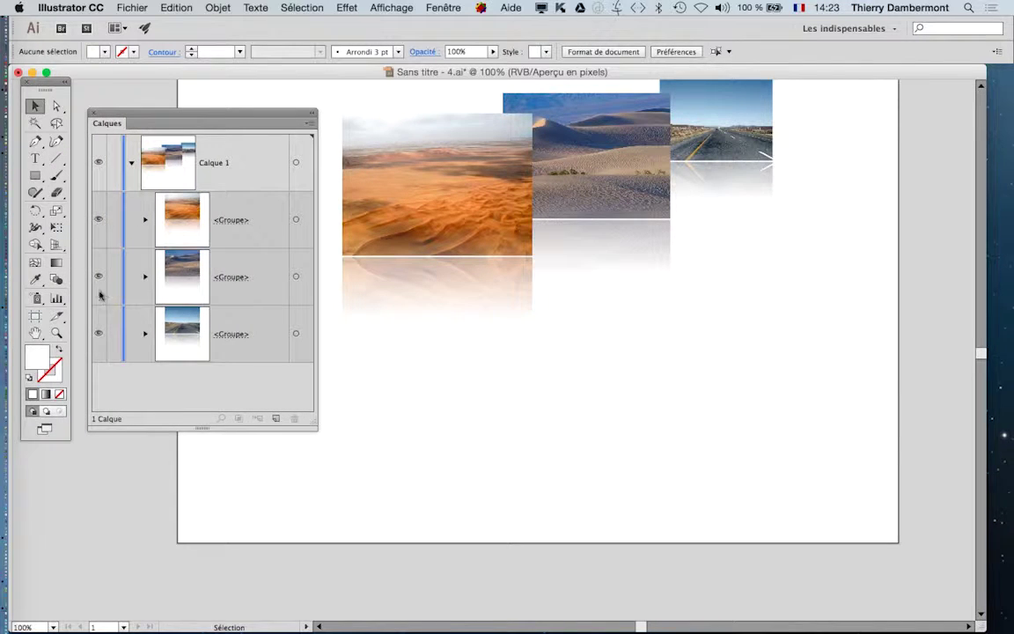
pyautogui.click(129, 7)
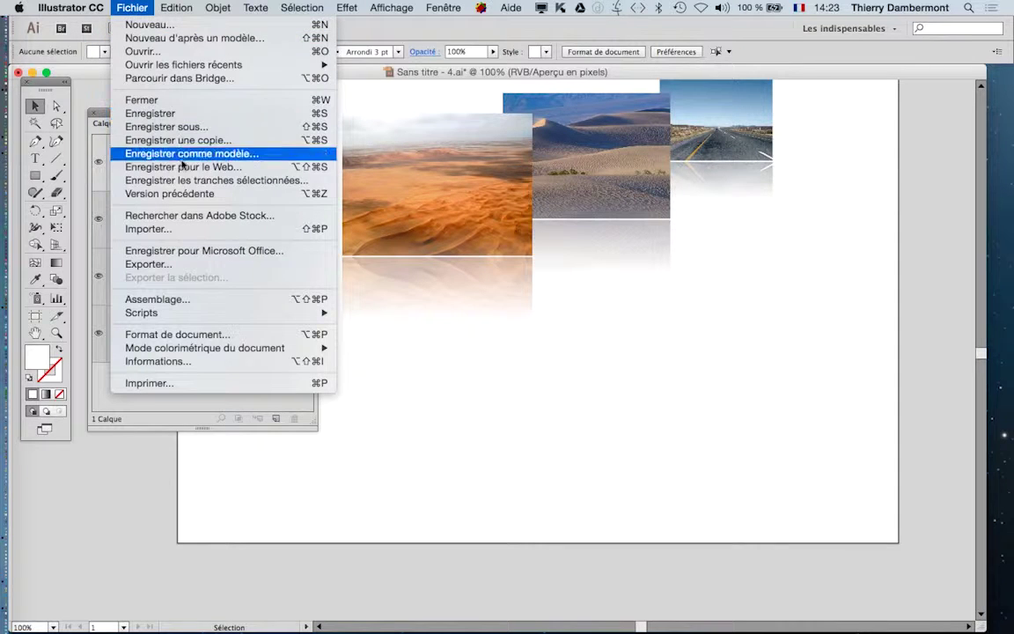
pyautogui.click(184, 229)
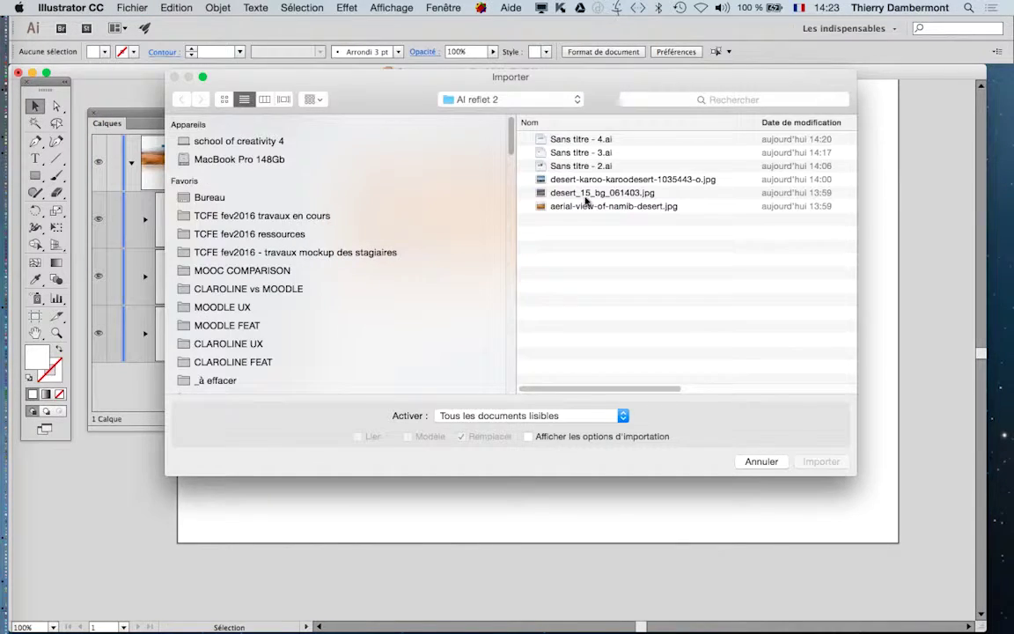
pyautogui.click(583, 206)
pyautogui.click(825, 469)
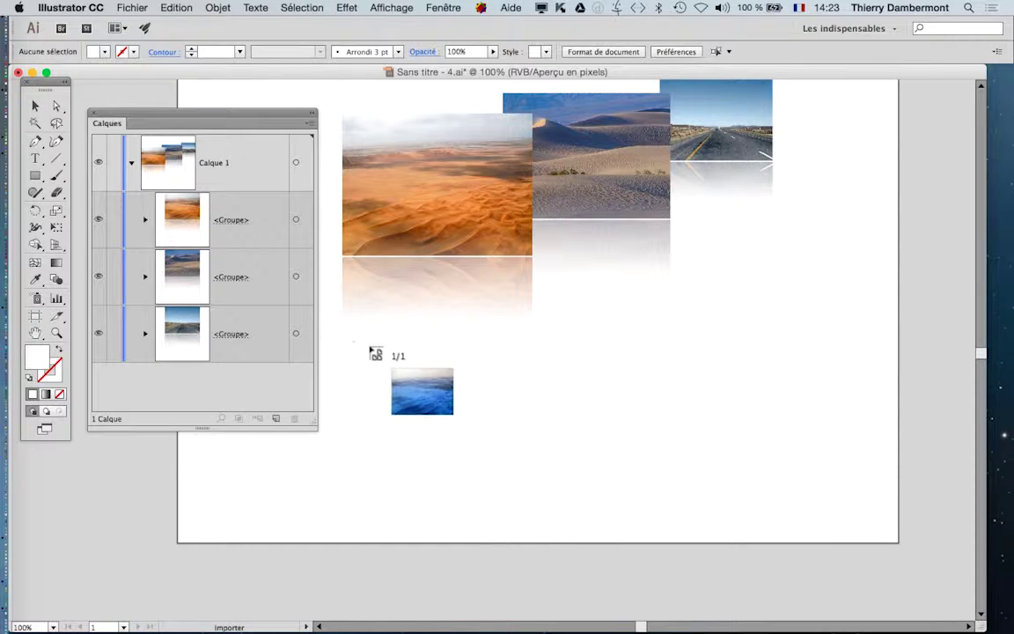
pyautogui.moveTo(374, 346); pyautogui.dragTo(867, 533)
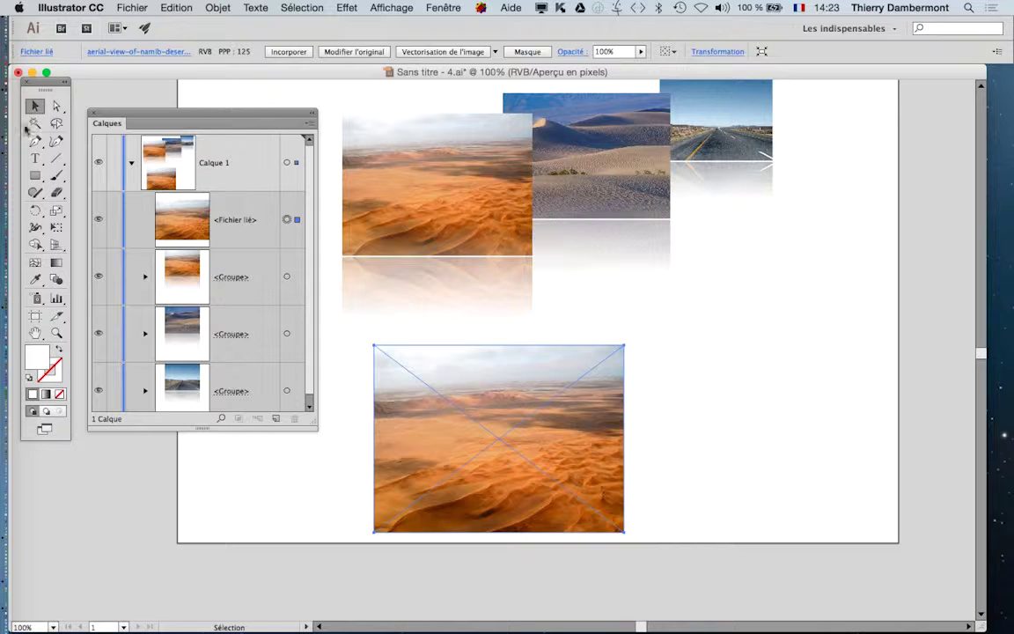
# Step: Enlarge the placed desert image to about 719 × 539 px, move it slightly lower and deselect it
pyautogui.click(57, 227)
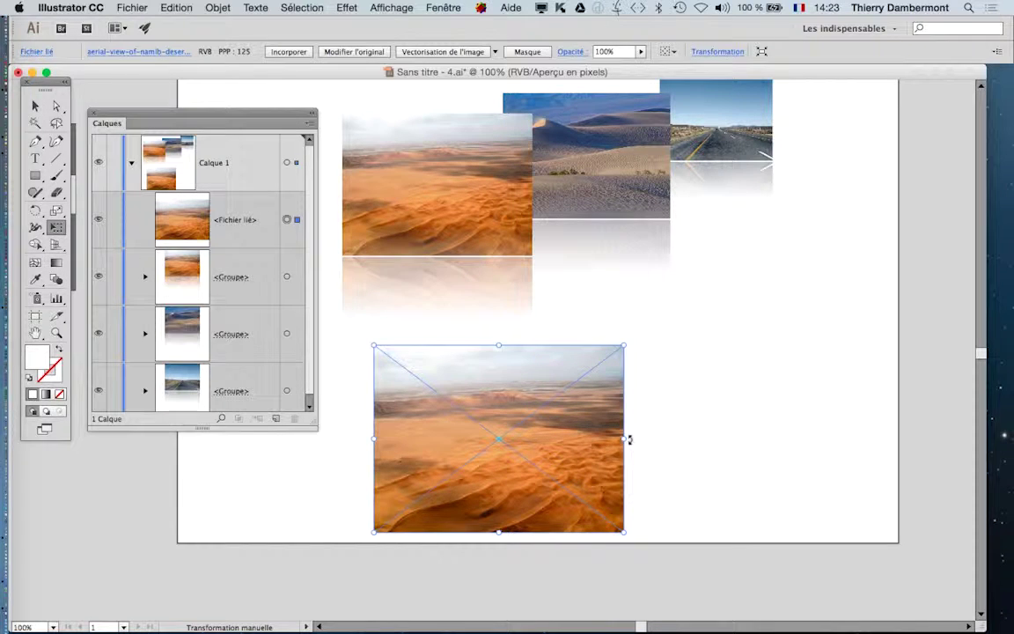
pyautogui.moveTo(621, 347); pyautogui.dragTo(877, 156)
pyautogui.moveTo(679, 410); pyautogui.dragTo(676, 471)
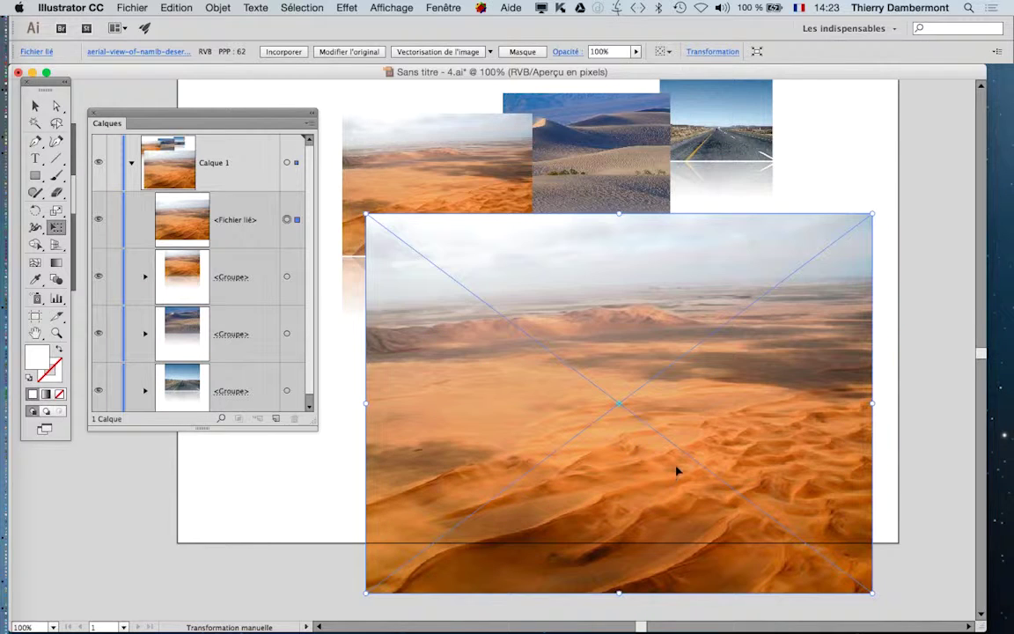
pyautogui.click(36, 111)
pyautogui.click(204, 477)
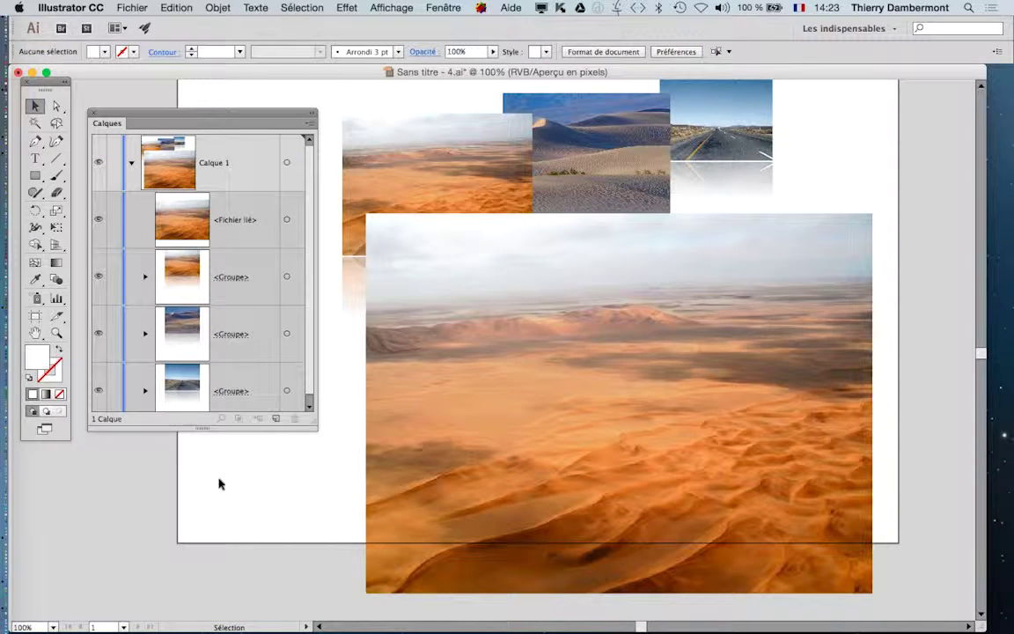
# Step: Add the text "desert", scale it to about 230,8 pt and place it over the large desert image
pyautogui.click(35, 158)
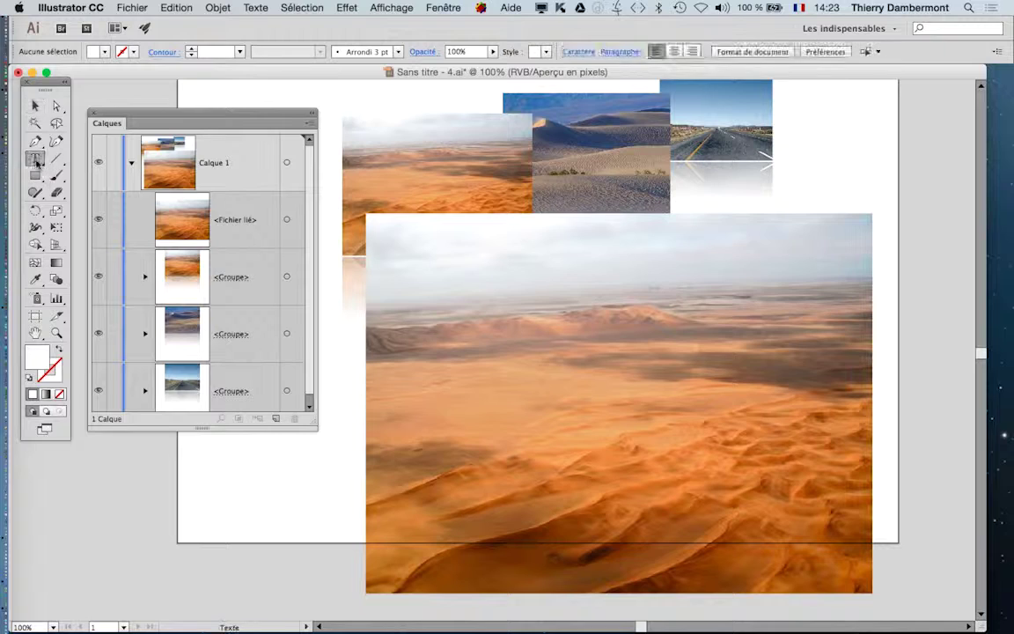
pyautogui.click(217, 478)
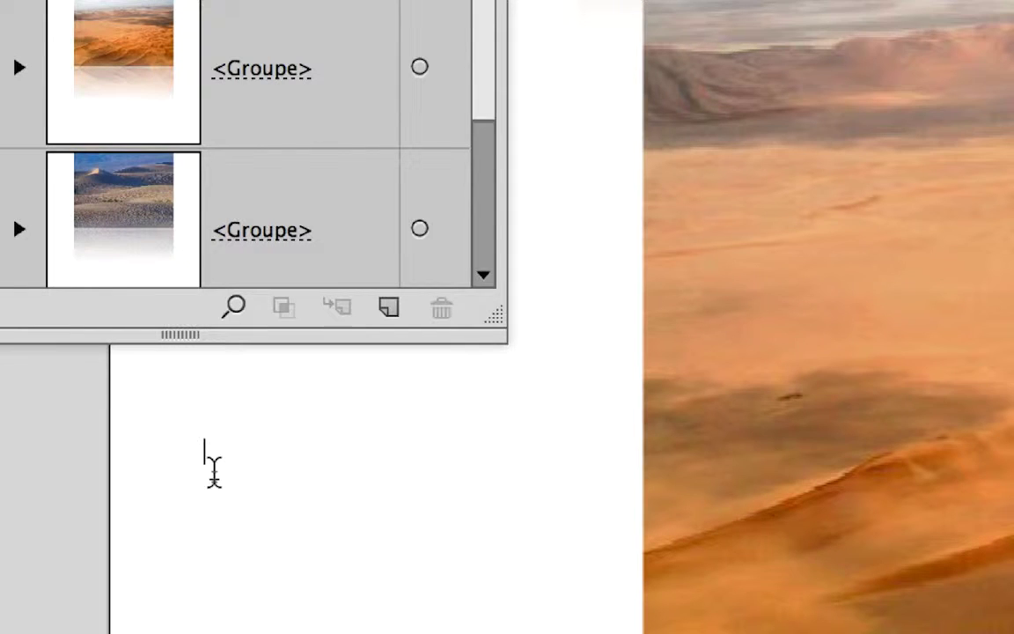
pyautogui.write('desert')
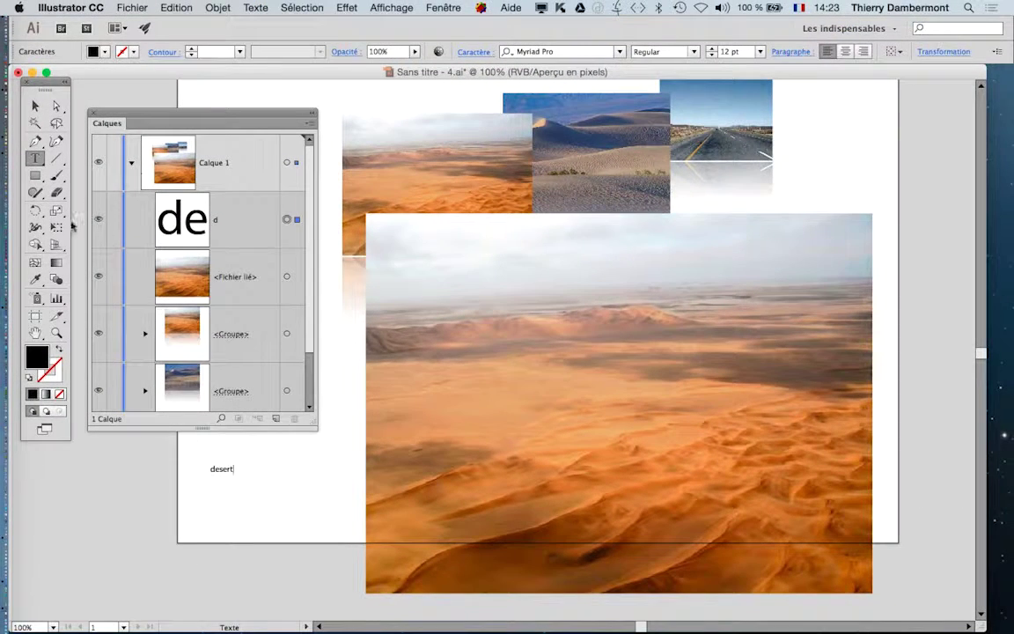
pyautogui.press('Escape')
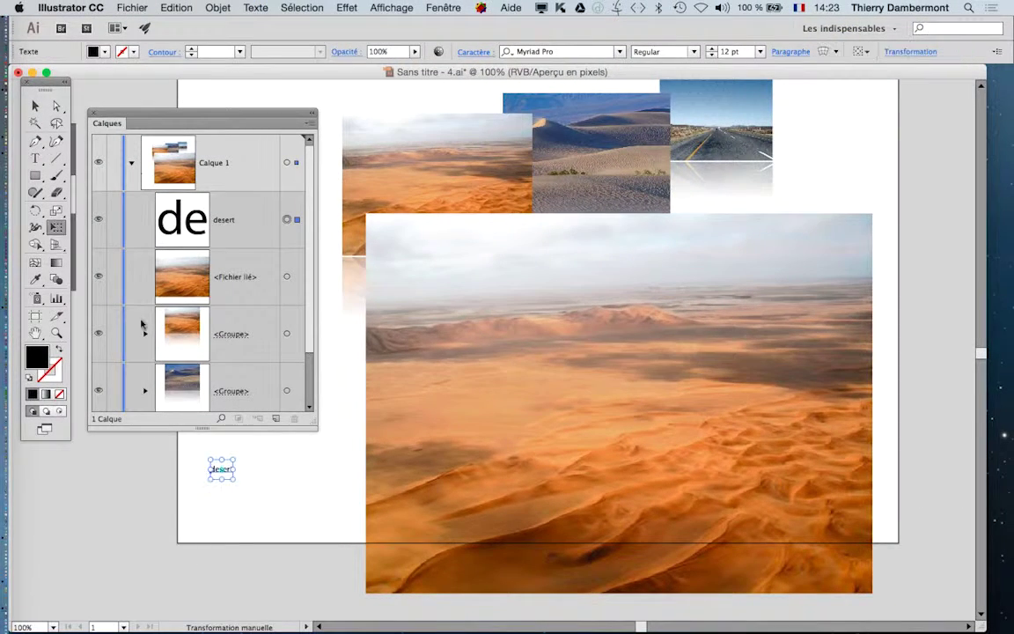
pyautogui.moveTo(234, 477); pyautogui.dragTo(431, 544)
pyautogui.moveTo(301, 519); pyautogui.dragTo(693, 464)
# Step: Try an inverted opacity mask on the large desert image, using the word "desert" as the mask
pyautogui.press('v')
pyautogui.moveTo(282, 543); pyautogui.dragTo(577, 376)
pyautogui.click(444, 7)
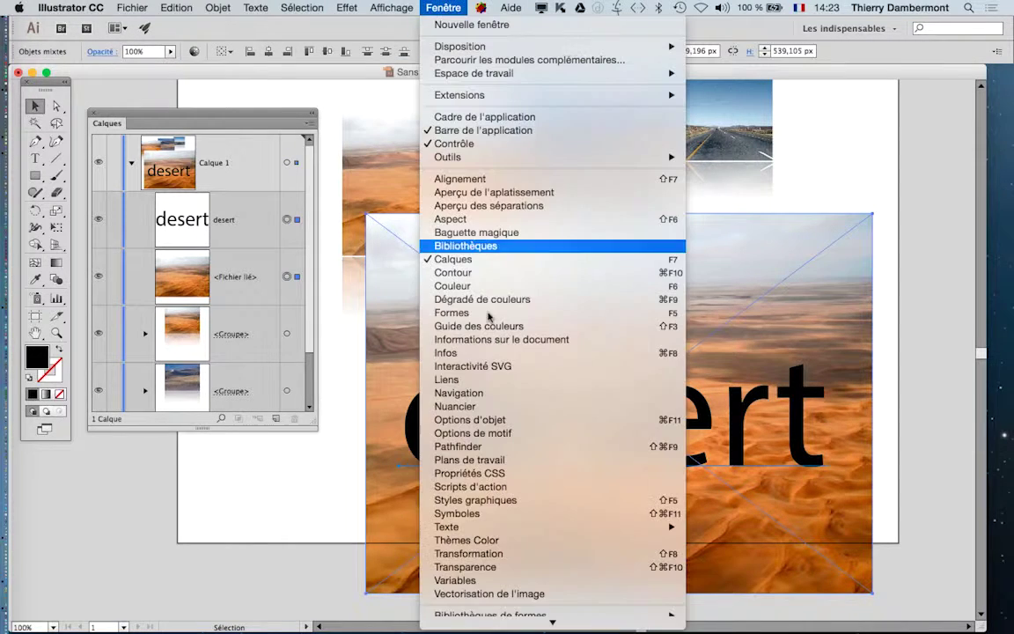
pyautogui.click(538, 568)
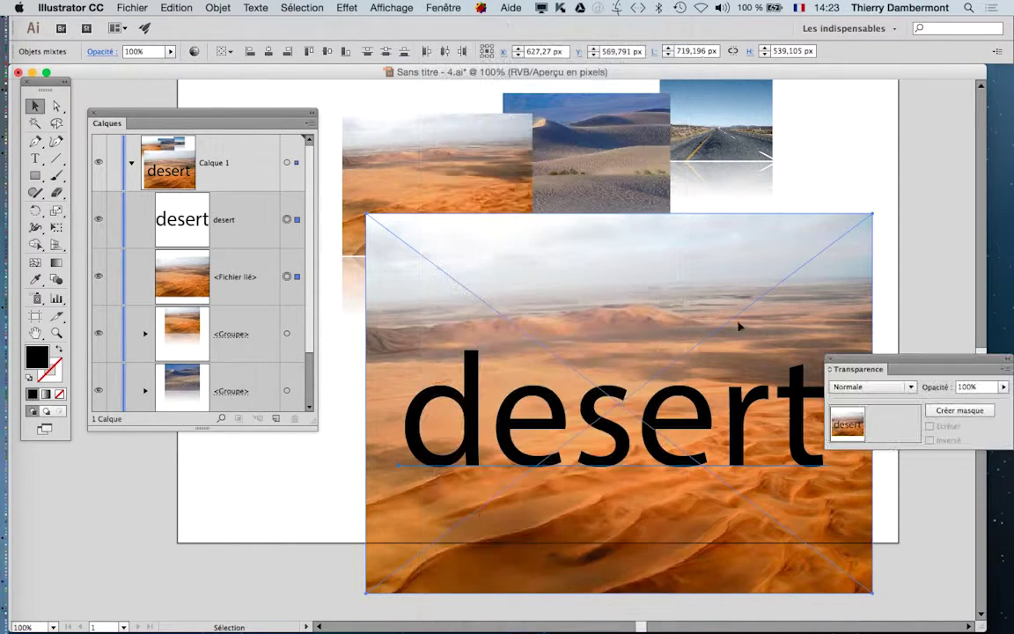
pyautogui.click(958, 409)
pyautogui.click(949, 439)
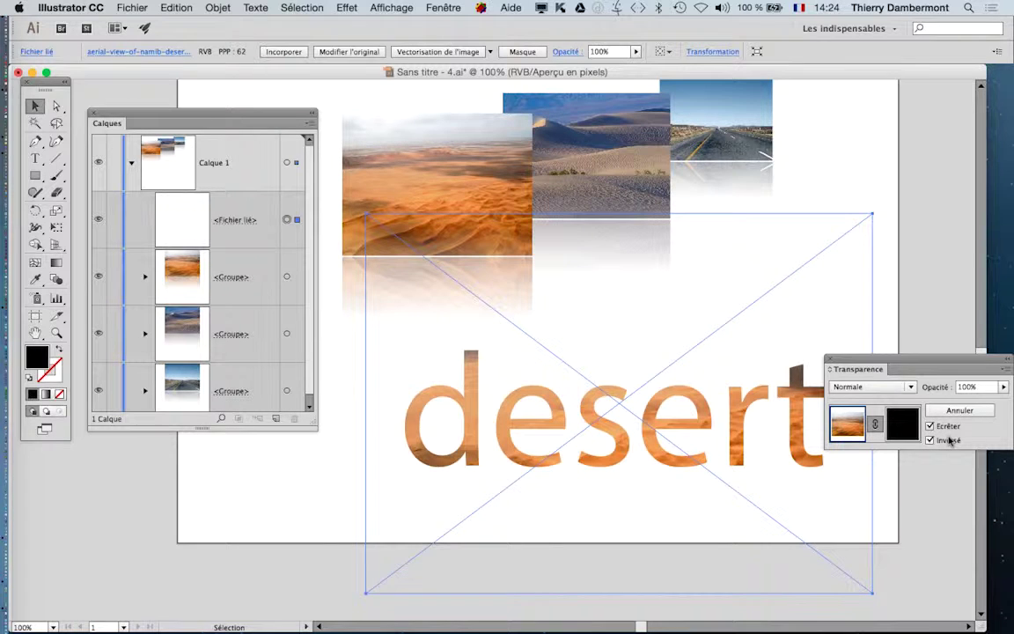
# Step: Compare the mask with inversion off and on, release the opacity mask and deselect the objects
pyautogui.click(949, 442)
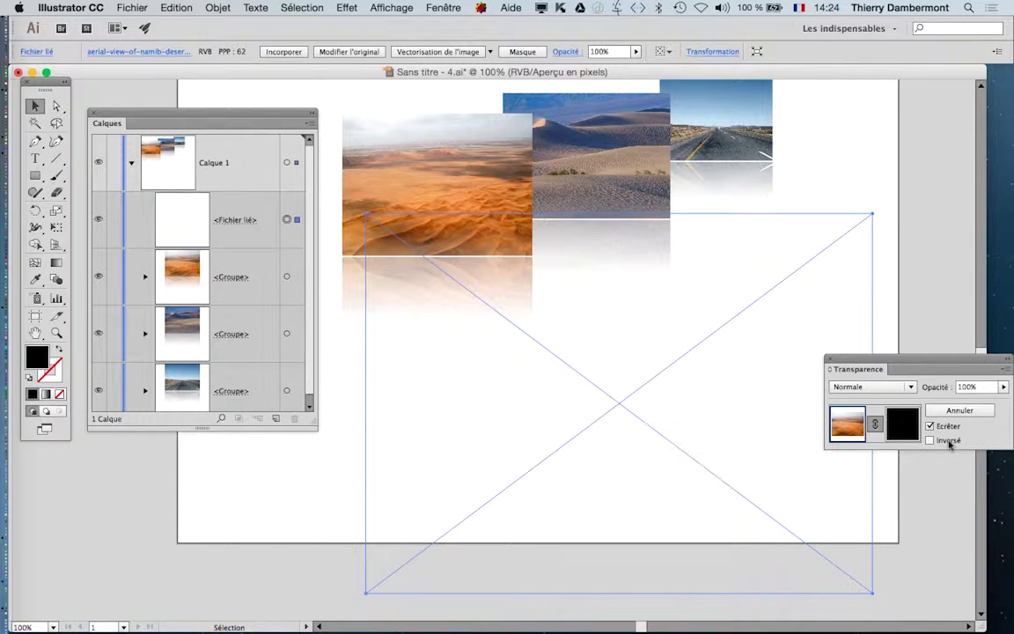
pyautogui.click(949, 441)
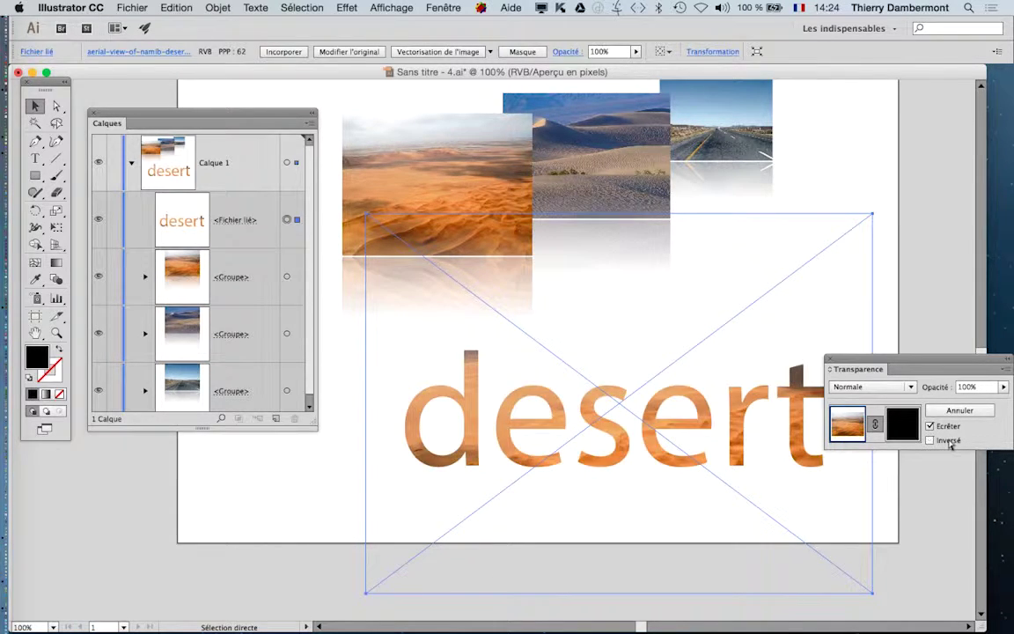
pyautogui.click(949, 442)
pyautogui.click(960, 410)
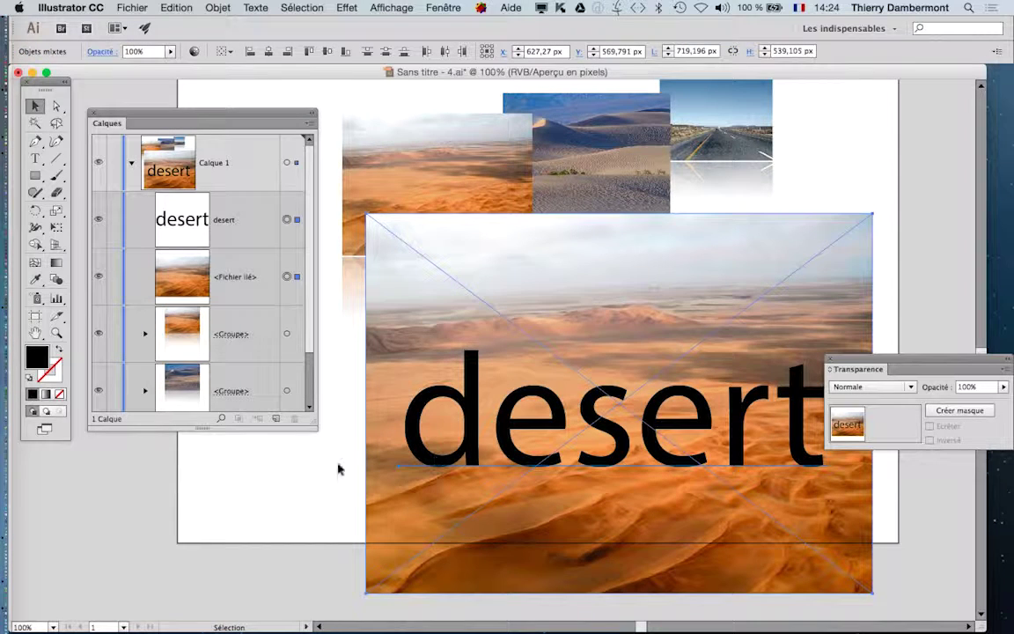
pyautogui.click(282, 452)
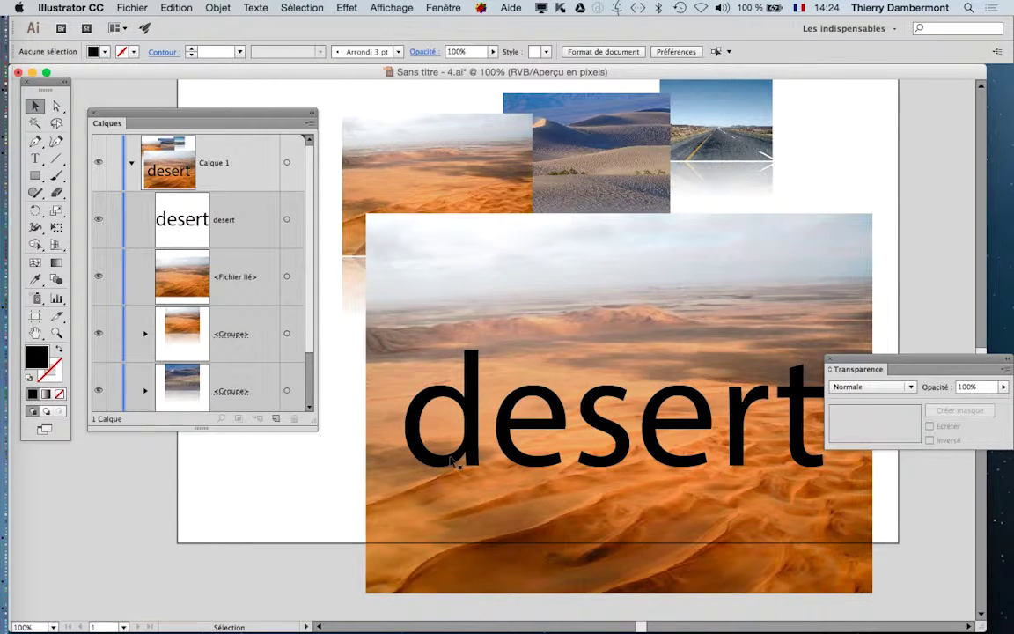
# Step: Show the full character options for the text "desert" and set its kerning to Optique
pyautogui.click(467, 467)
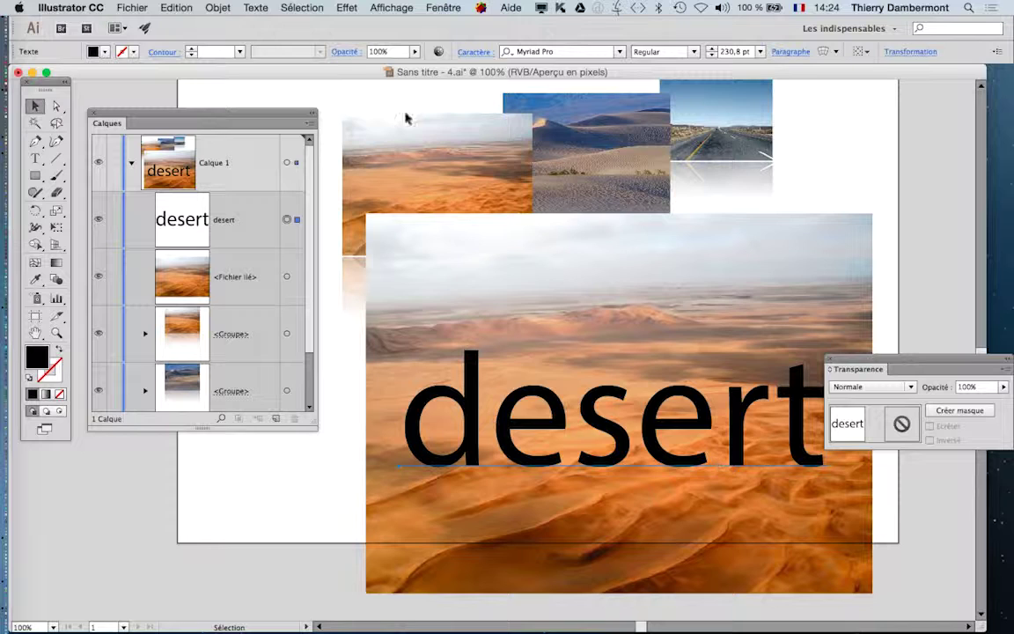
pyautogui.click(445, 8)
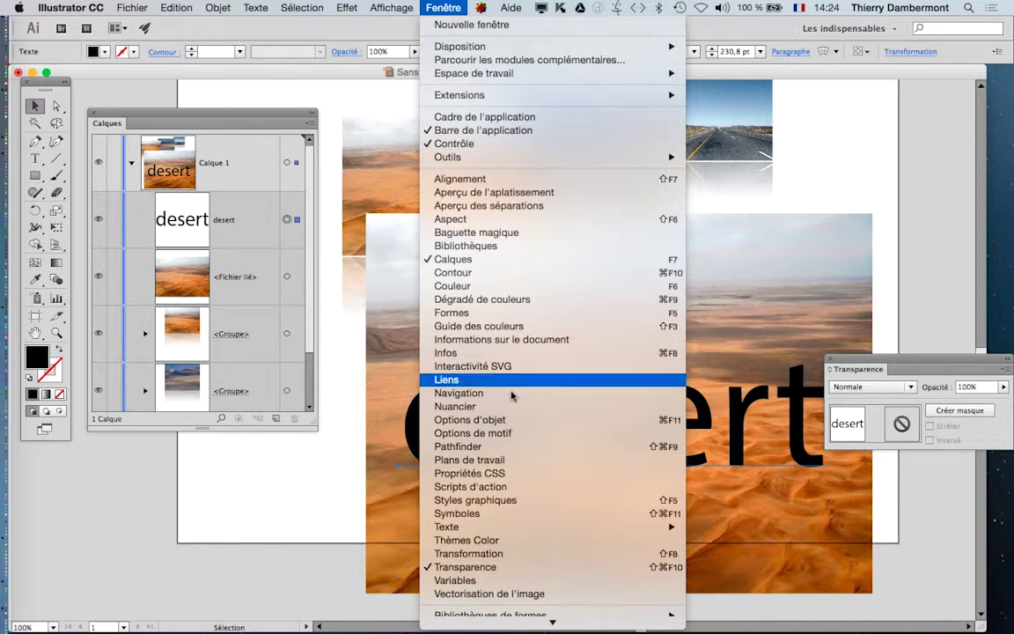
pyautogui.moveTo(513, 529)
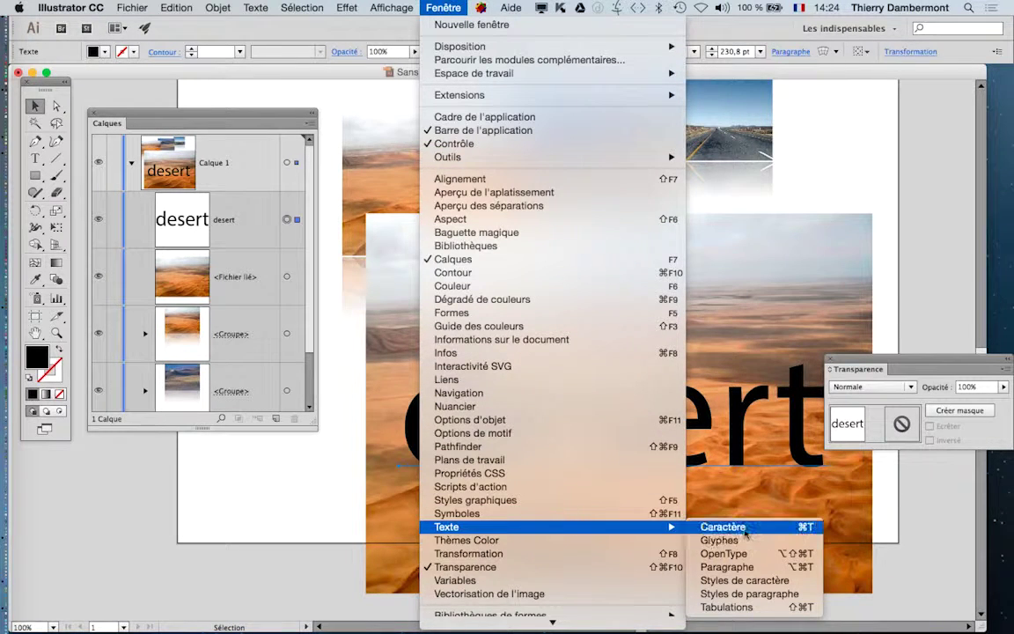
pyautogui.click(709, 527)
pyautogui.moveTo(567, 89); pyautogui.dragTo(581, 166)
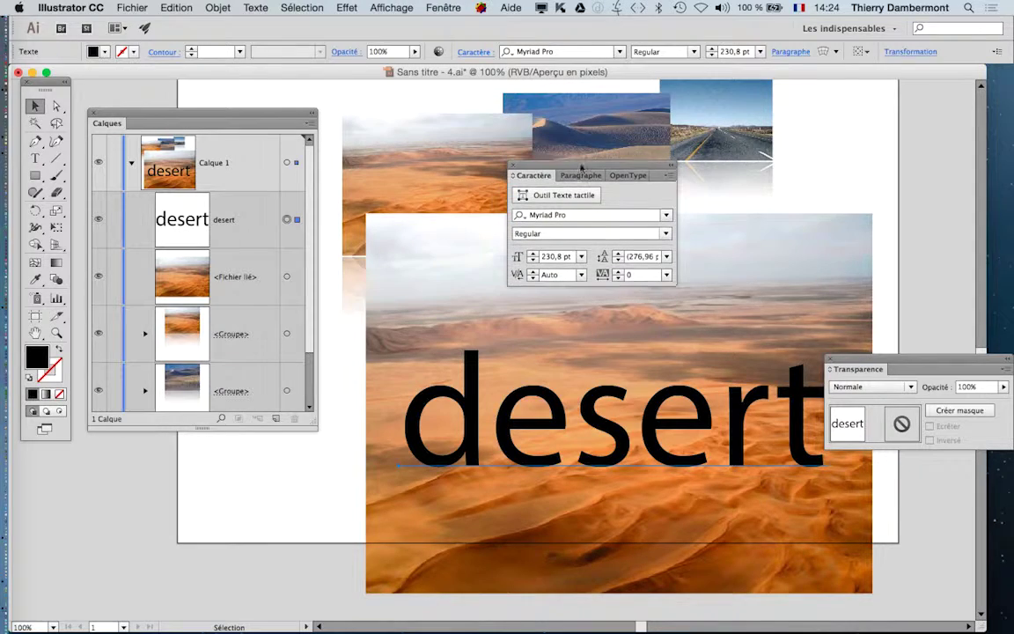
pyautogui.click(668, 177)
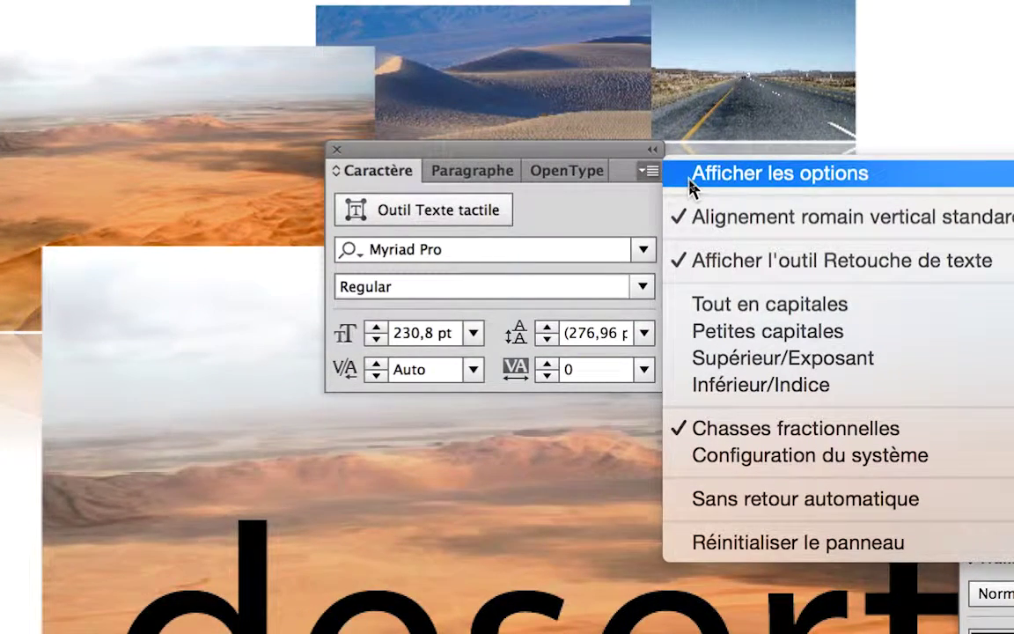
pyautogui.click(691, 181)
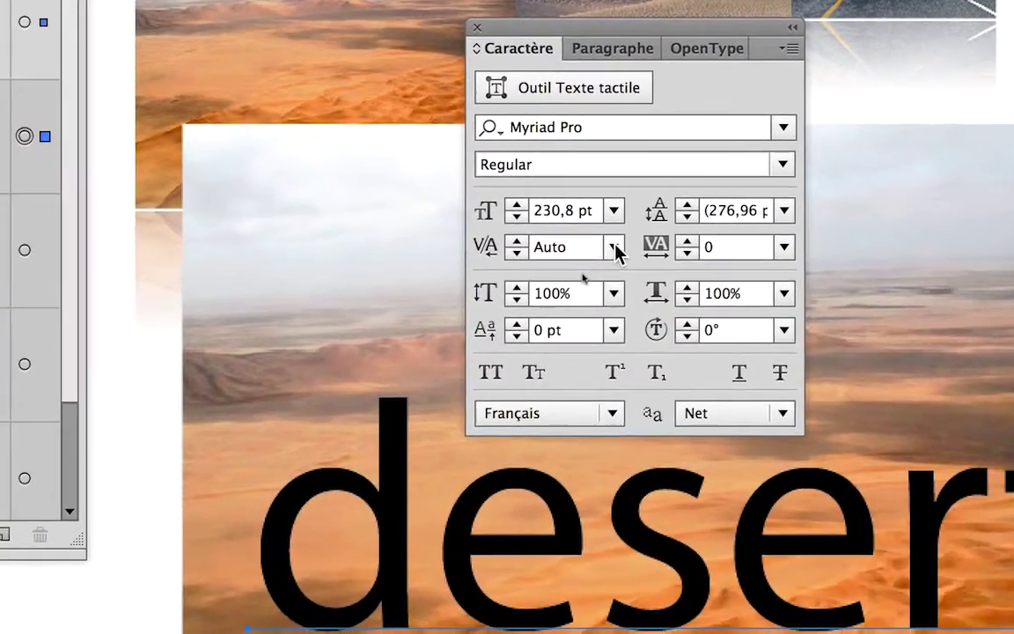
pyautogui.click(616, 248)
pyautogui.click(664, 314)
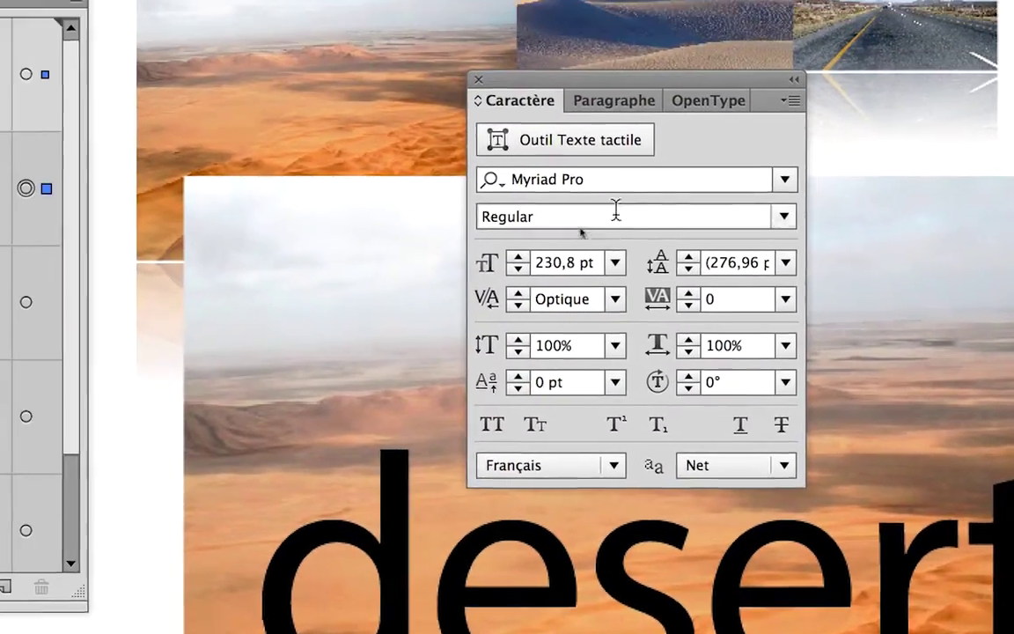
# Step: Try the Noteworthy and OCR A Std fonts on the word "desert" and settle on Optima Regular
pyautogui.click(574, 91)
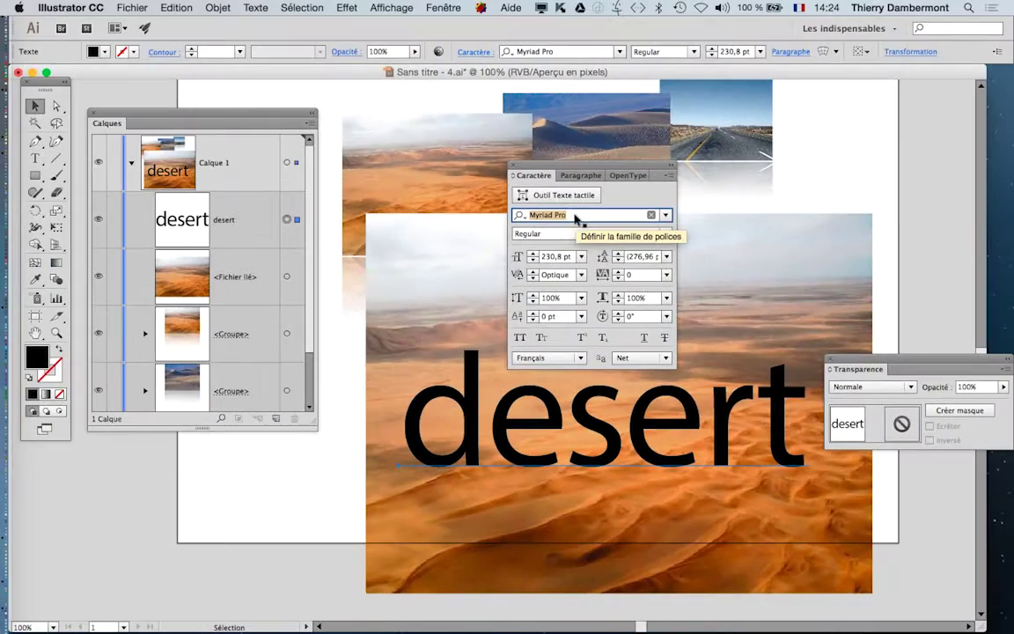
pyautogui.write('Noteworthy')
pyautogui.press('Return')
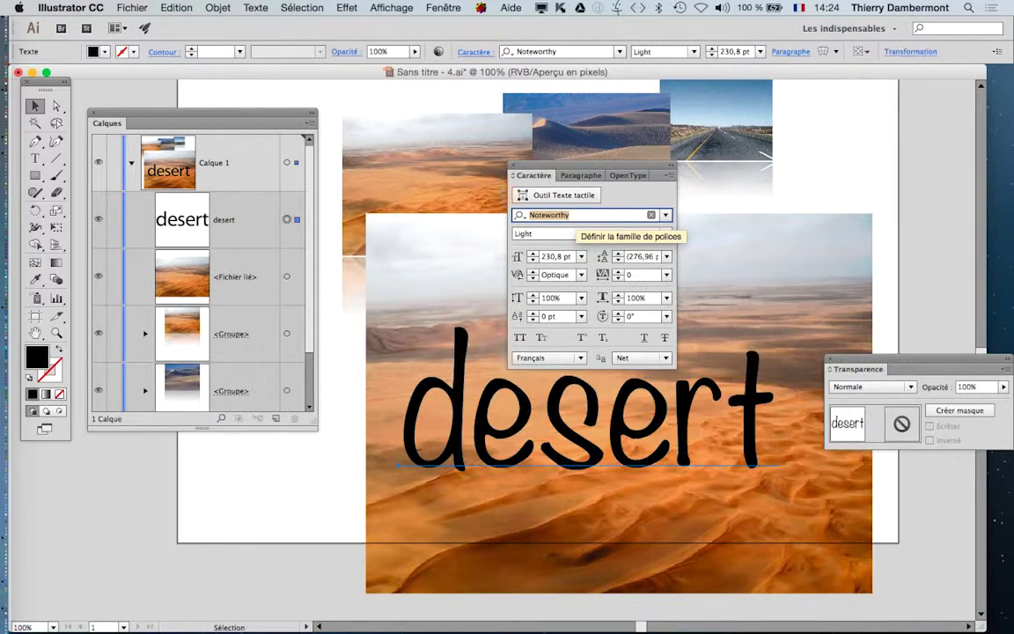
pyautogui.press('Down')
pyautogui.press('Down')
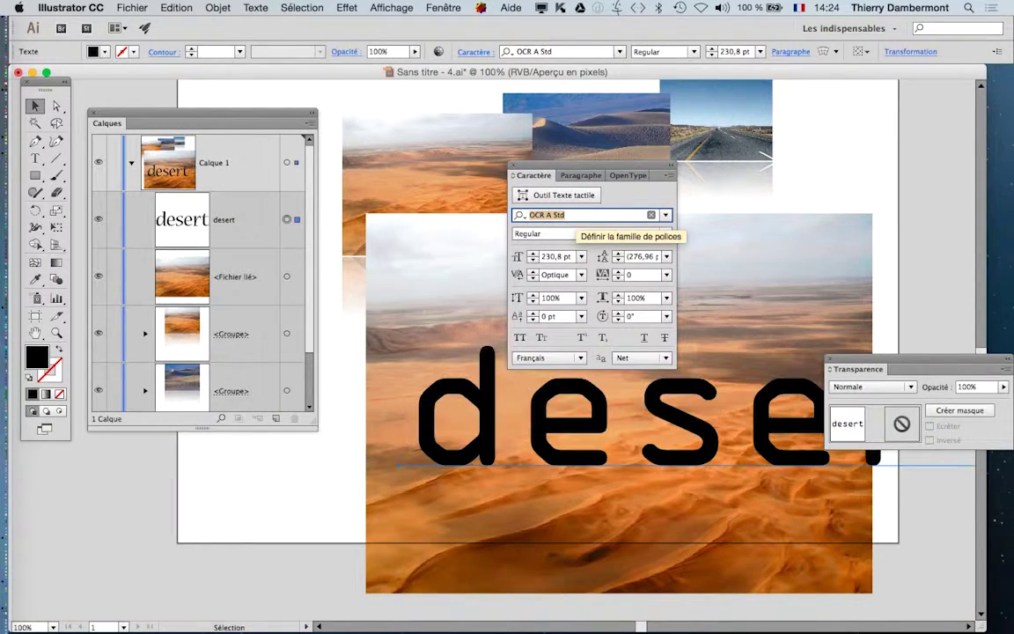
pyautogui.press('Down')
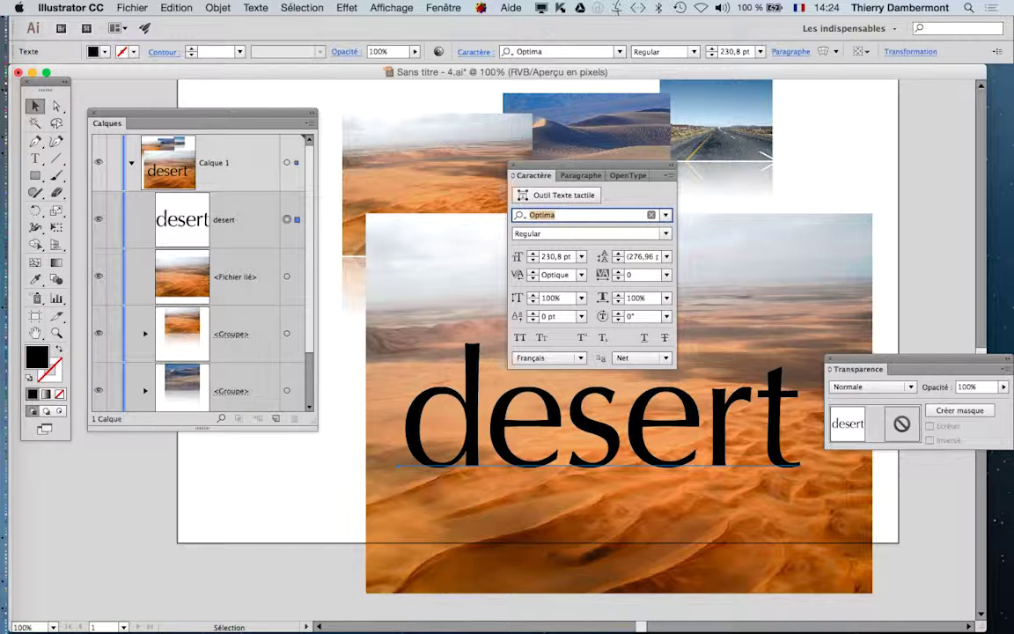
# Step: Enlarge the text to about 270,66 pt, fit it within the photo's width and clear the character and transparency settings off it
pyautogui.click(56, 226)
pyautogui.moveTo(803, 331); pyautogui.dragTo(834, 312)
pyautogui.moveTo(622, 437); pyautogui.dragTo(636, 424)
pyautogui.click(514, 165)
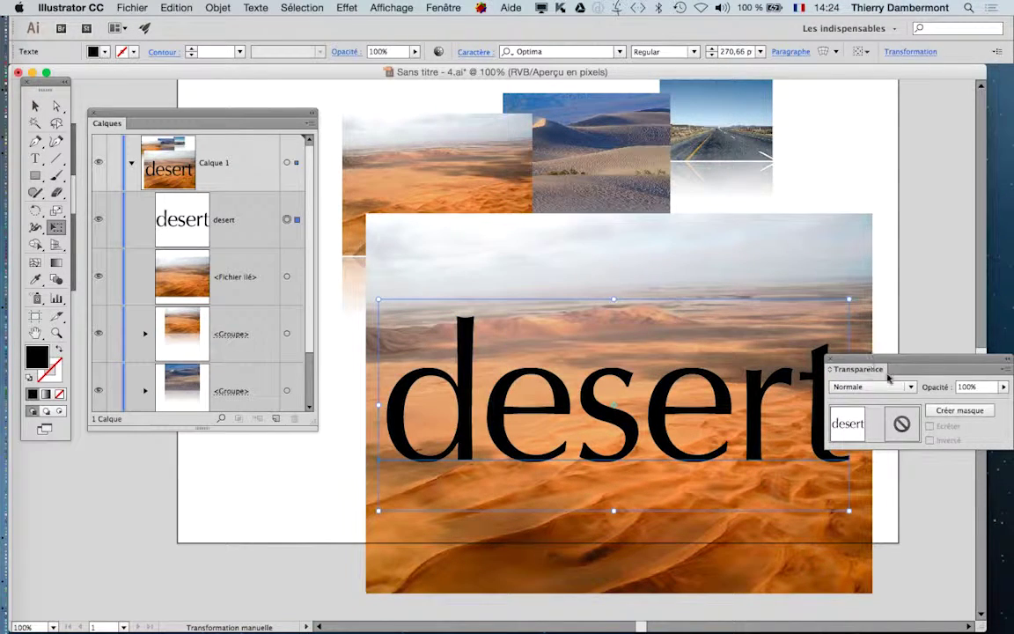
pyautogui.moveTo(858, 361); pyautogui.dragTo(788, 142)
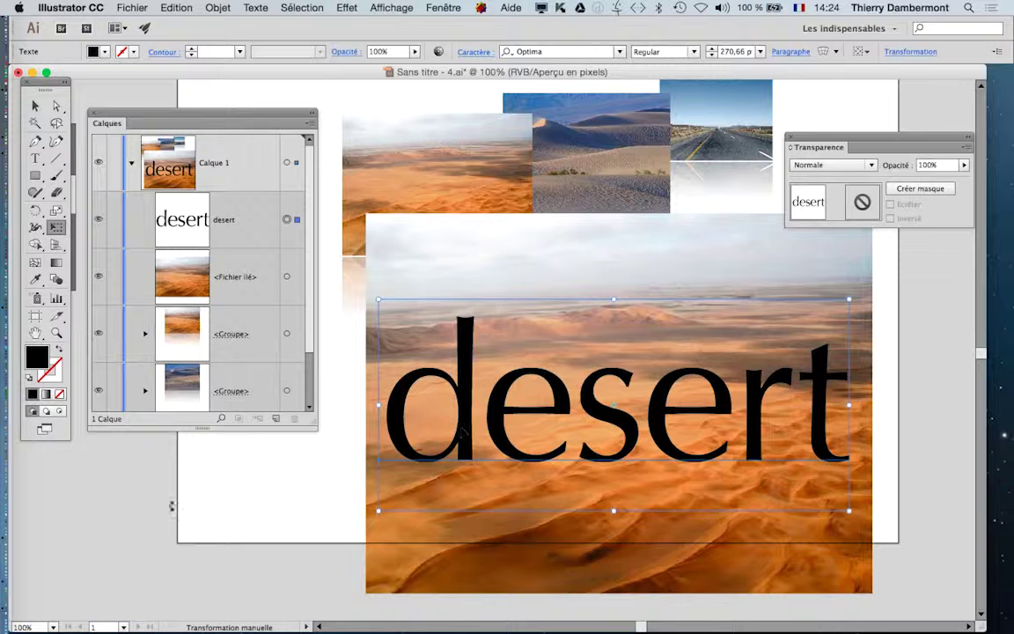
# Step: Try the word "desert" lower on the photo, then move it up across the horizon
pyautogui.click(35, 105)
pyautogui.click(441, 503)
pyautogui.click(472, 505)
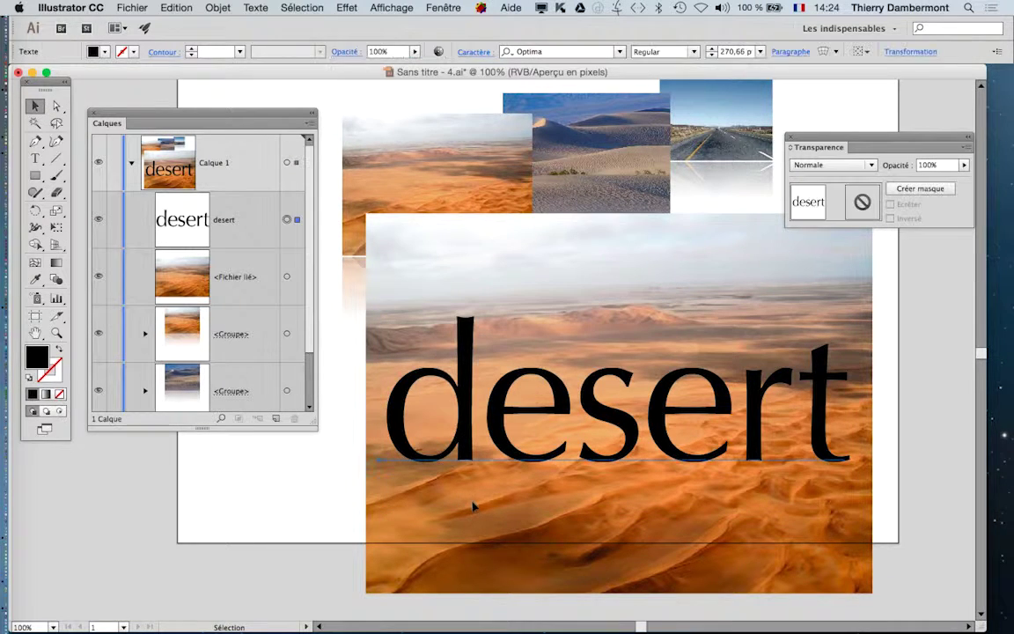
pyautogui.moveTo(493, 488); pyautogui.dragTo(502, 562)
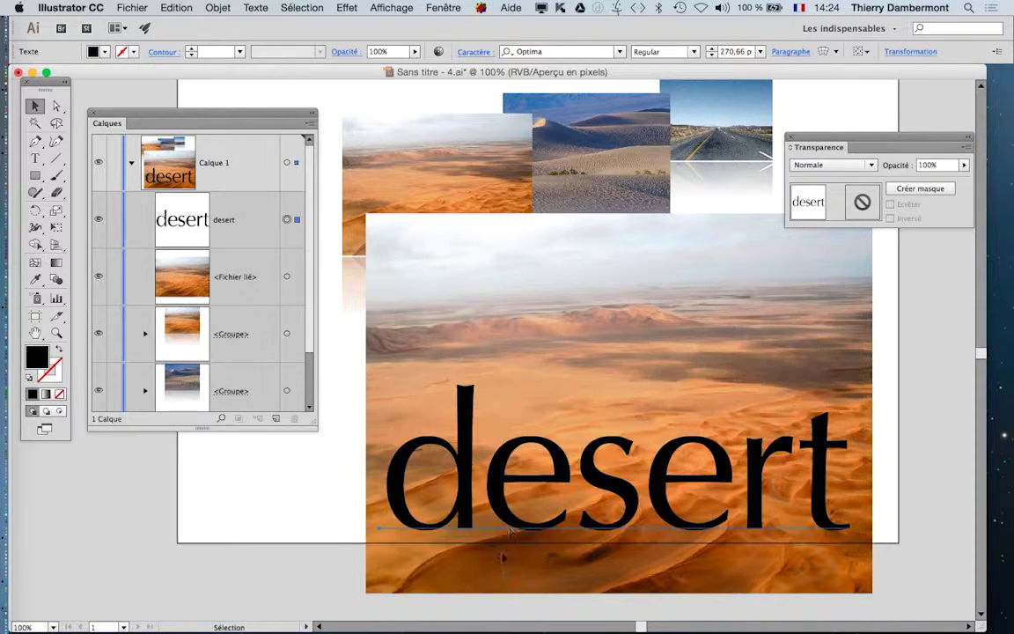
pyautogui.moveTo(513, 517); pyautogui.dragTo(513, 386)
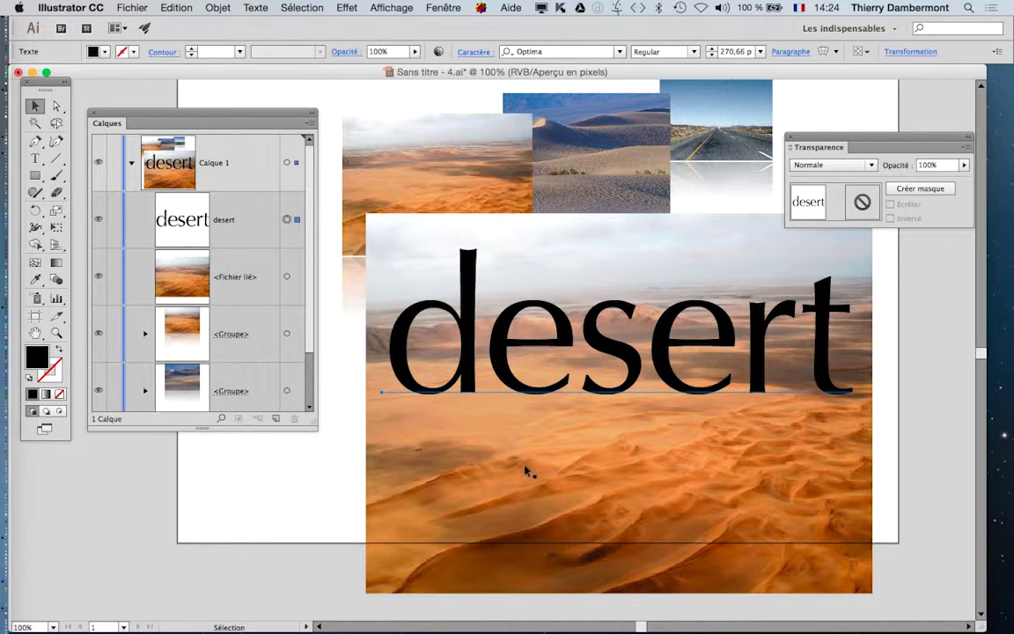
# Step: Shift the desert photo slightly down behind the text so its horizon runs through the word "desert"
pyautogui.moveTo(528, 472); pyautogui.dragTo(526, 510)
pyautogui.click(336, 493)
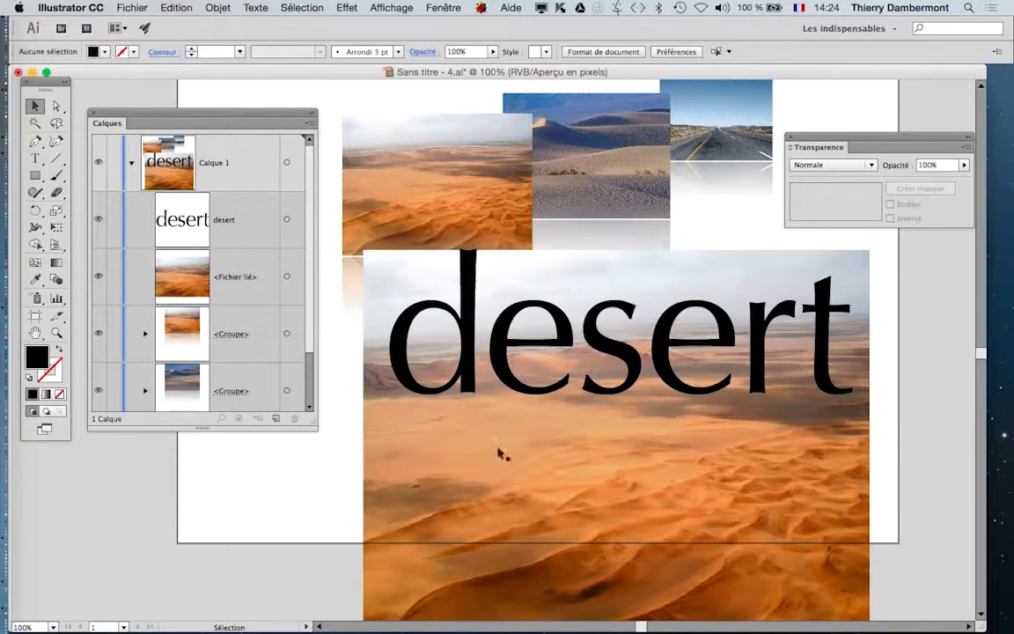
pyautogui.moveTo(500, 453); pyautogui.dragTo(499, 443)
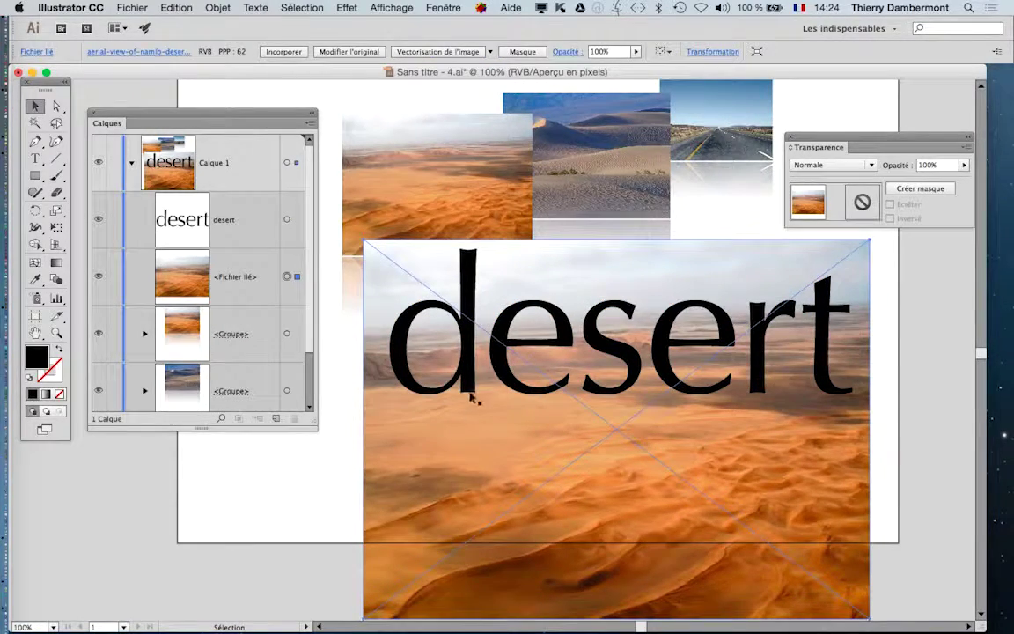
# Step: Select only the word "desert" and the large photo, make an opacity mask from them and invert the mask
pyautogui.moveTo(334, 459); pyautogui.dragTo(501, 393)
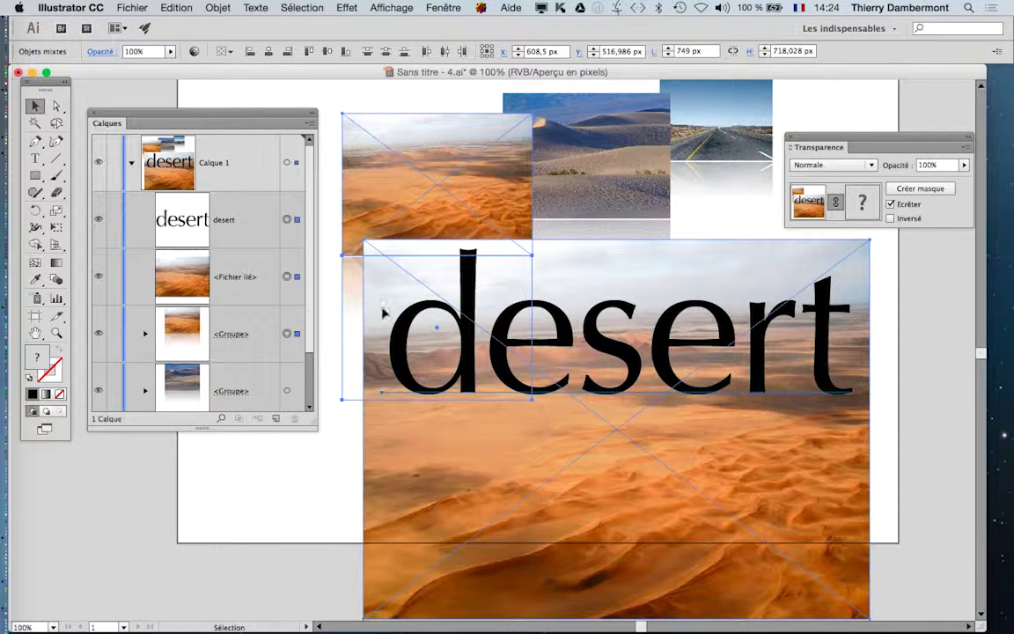
pyautogui.click(914, 359)
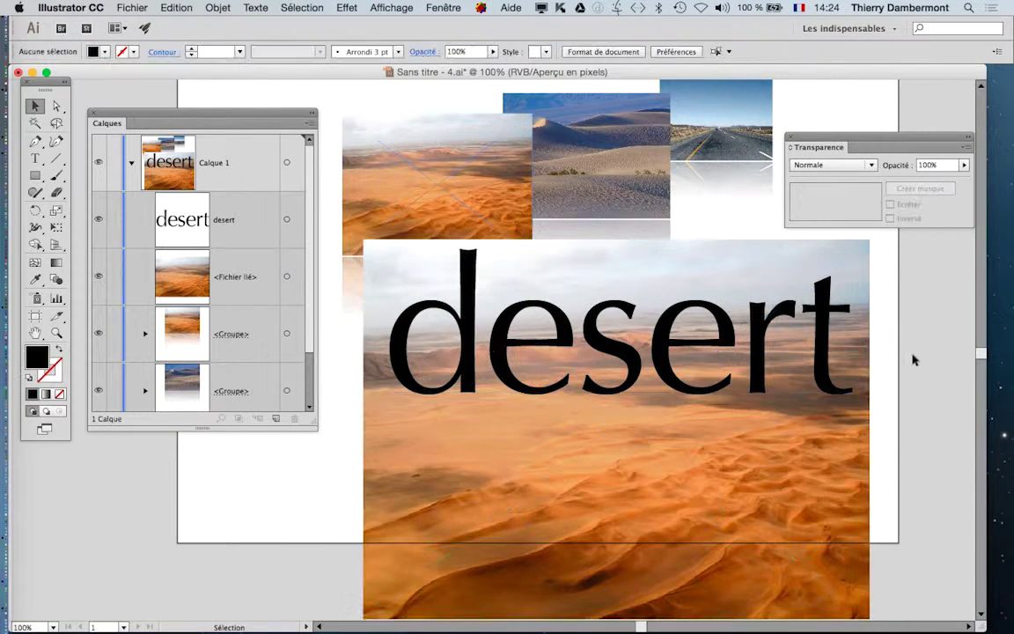
pyautogui.click(746, 435)
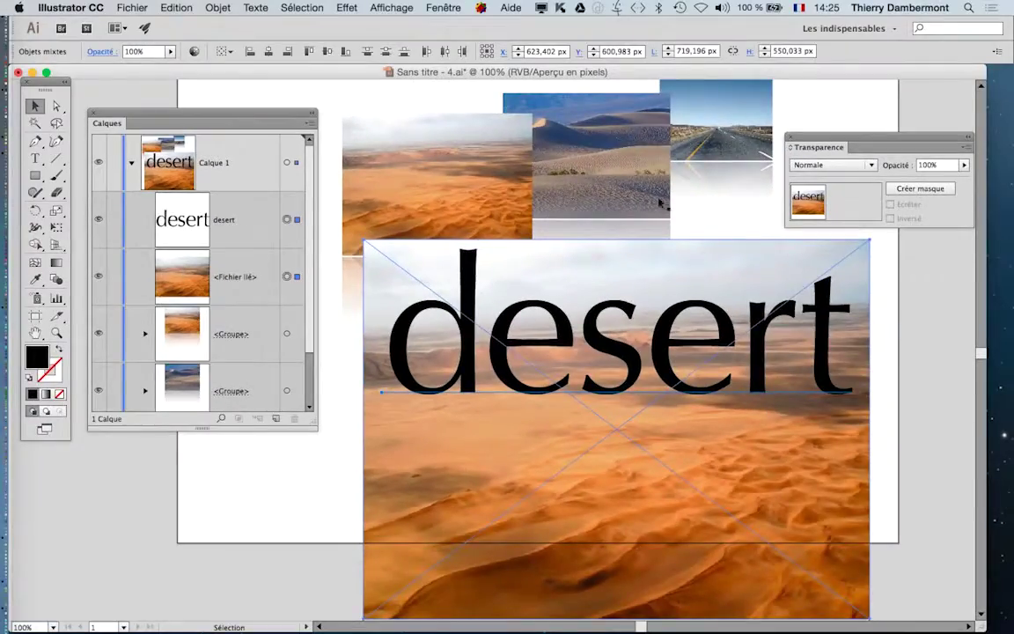
pyautogui.moveTo(836, 141); pyautogui.dragTo(815, 418)
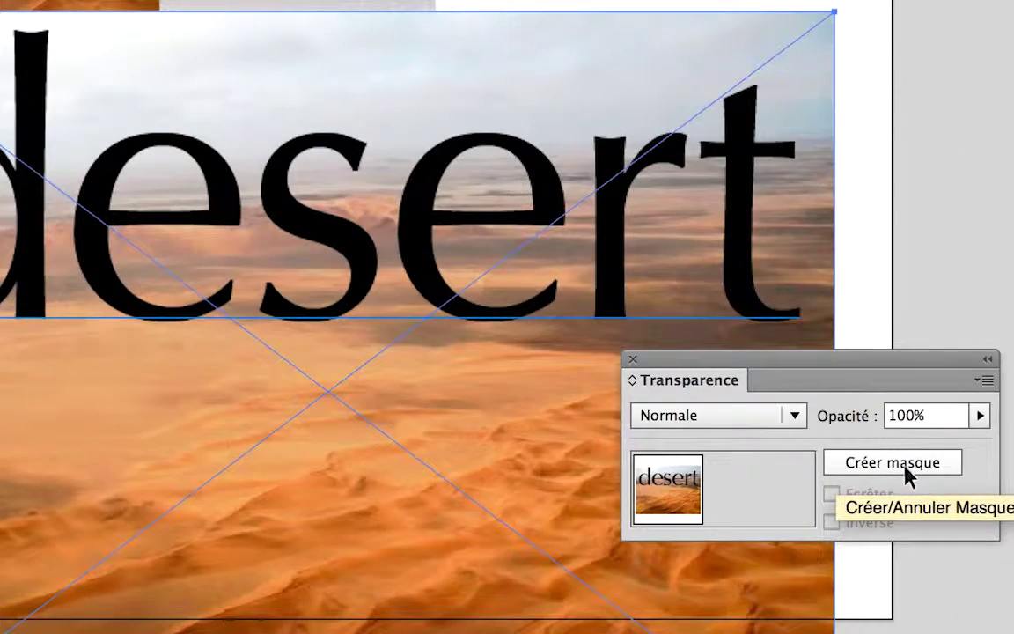
pyautogui.click(905, 466)
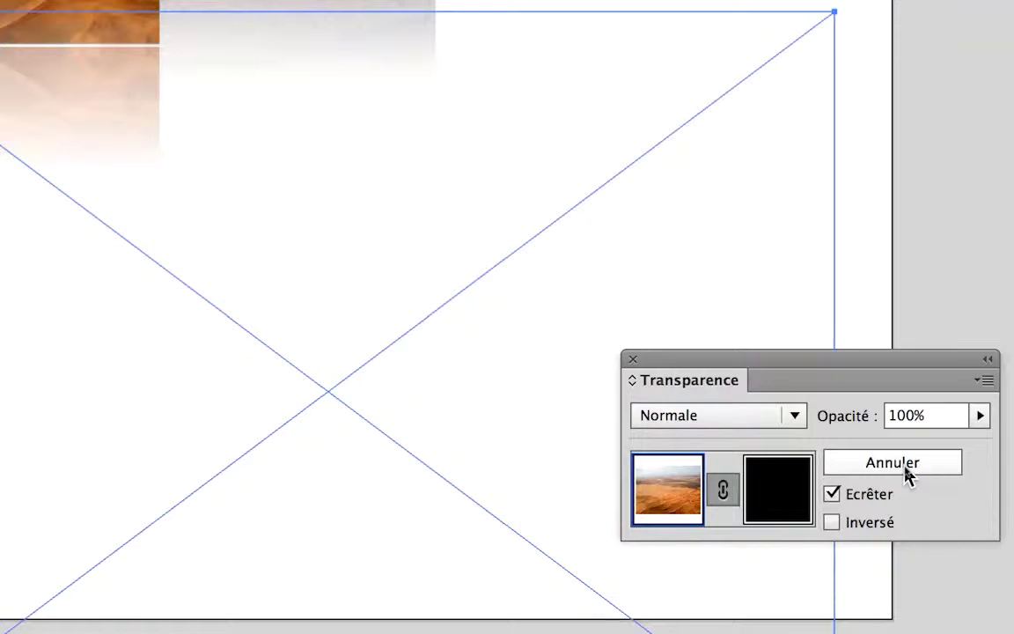
pyautogui.click(859, 531)
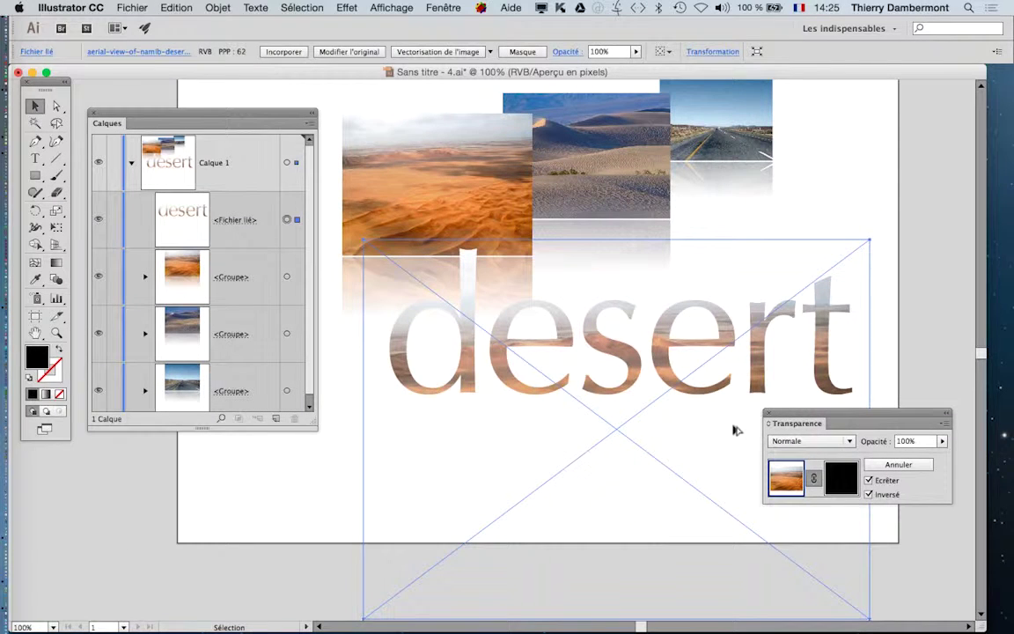
# Step: Move the masked word "desert" down into the empty area below the three small photos and deselect it
pyautogui.press('super+minus')
pyautogui.press('super+minus')
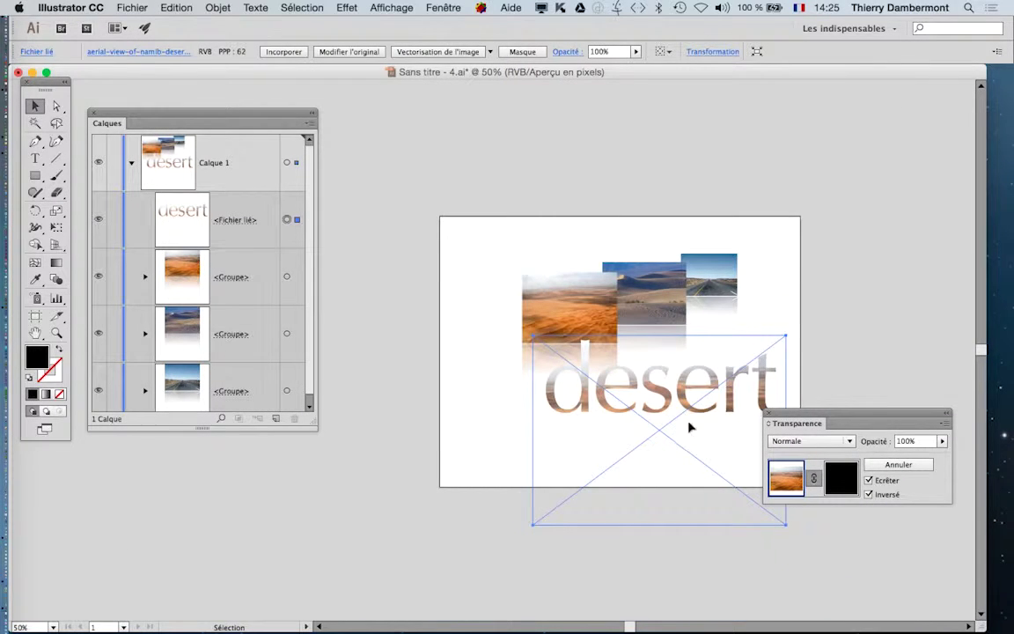
pyautogui.moveTo(606, 379); pyautogui.dragTo(606, 246)
pyautogui.keyDown('super'); pyautogui.click(606, 247); pyautogui.keyUp('super')
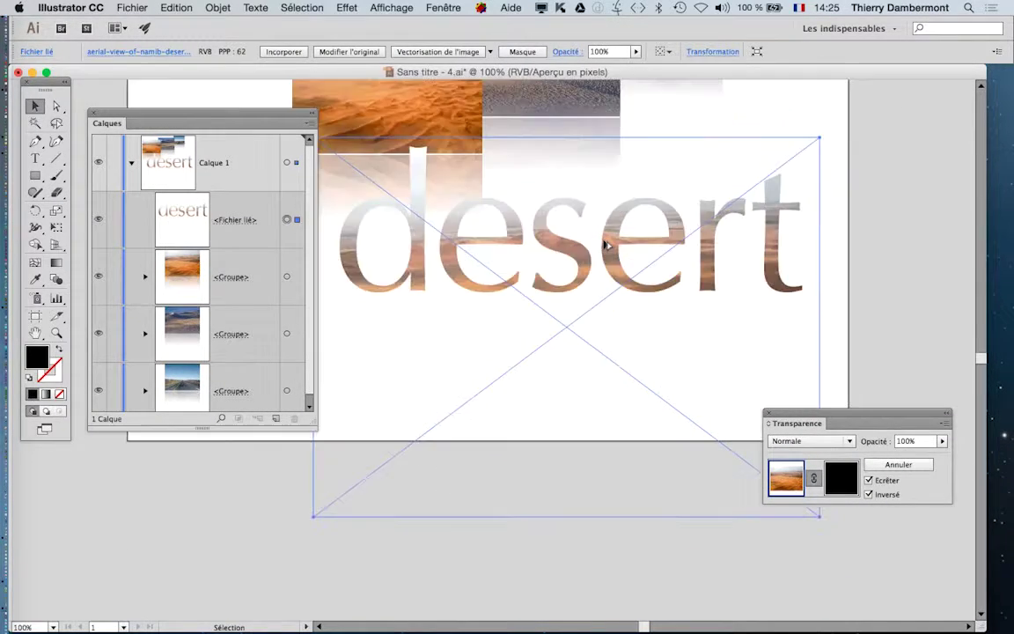
pyautogui.hscroll(-4, 565, 273)
pyautogui.scroll(1, 565, 273)
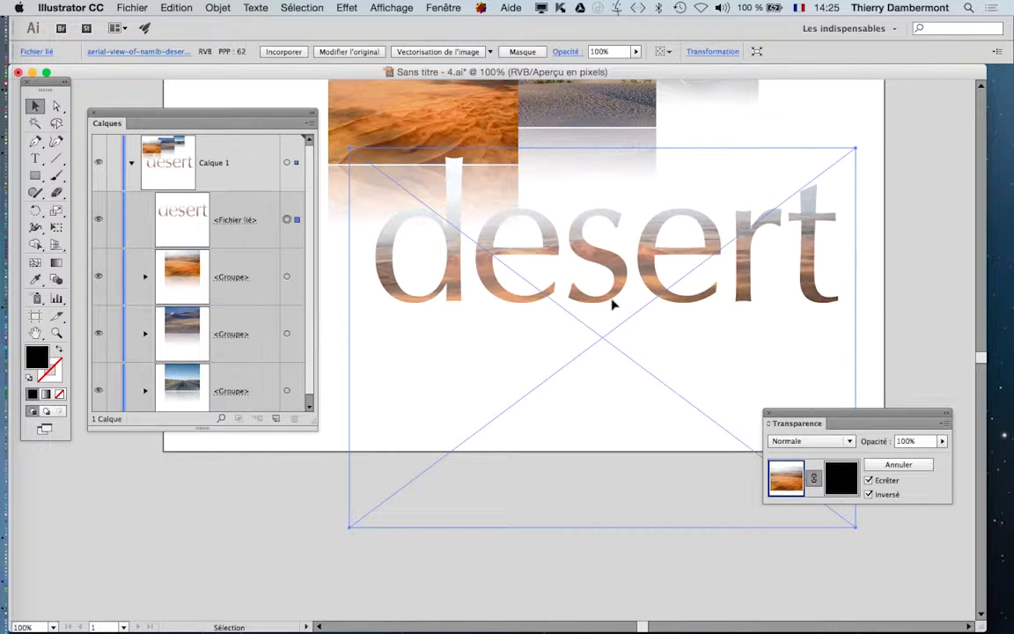
pyautogui.moveTo(613, 304); pyautogui.dragTo(599, 425)
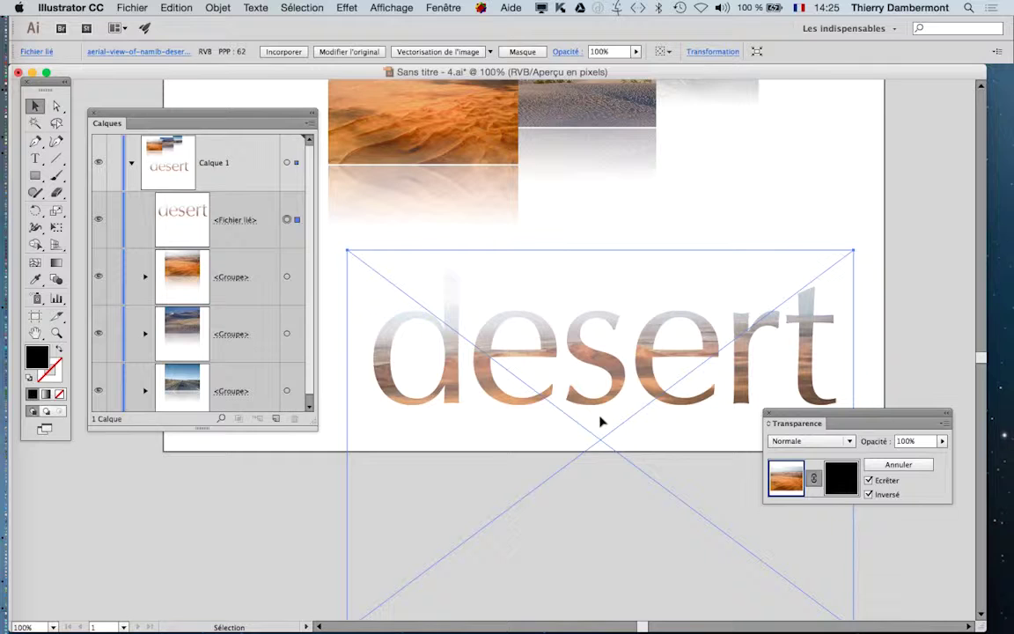
pyautogui.click(898, 377)
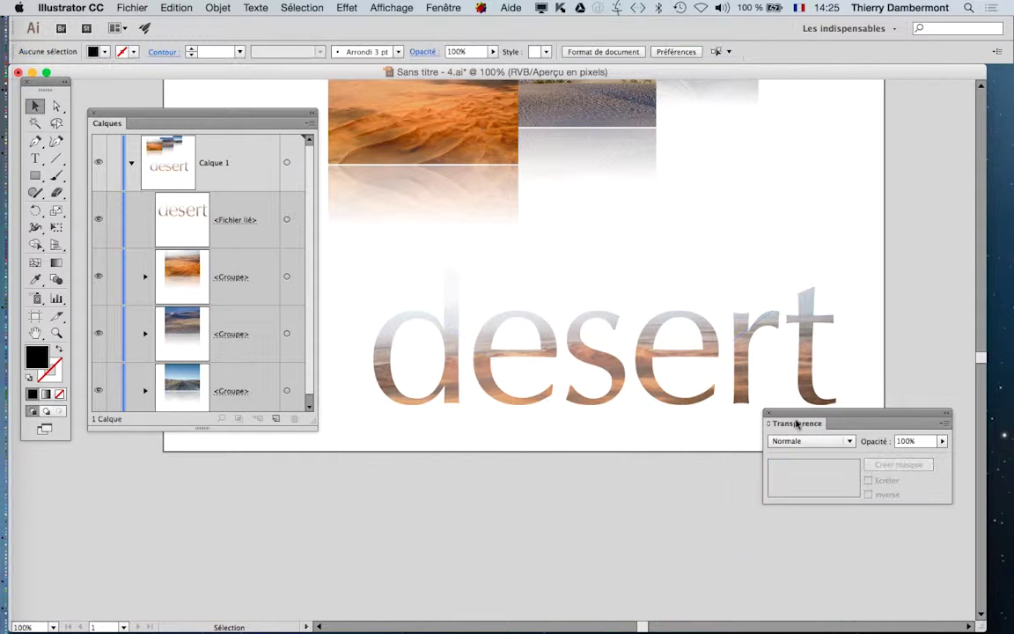
# Step: Nudge the photo and its linked mask together up toward the small photos, then back down
pyautogui.click(670, 493)
pyautogui.hotkey('shift', 'Up')
pyautogui.hotkey('shift', 'Up')
pyautogui.hotkey('shift', 'Up')
pyautogui.hotkey('shift', 'Up')
pyautogui.hotkey('shift', 'Up')
pyautogui.hotkey('shift', 'Up')
pyautogui.hotkey('shift', 'Up')
pyautogui.hotkey('shift', 'Up')
pyautogui.hotkey('shift', 'Up')
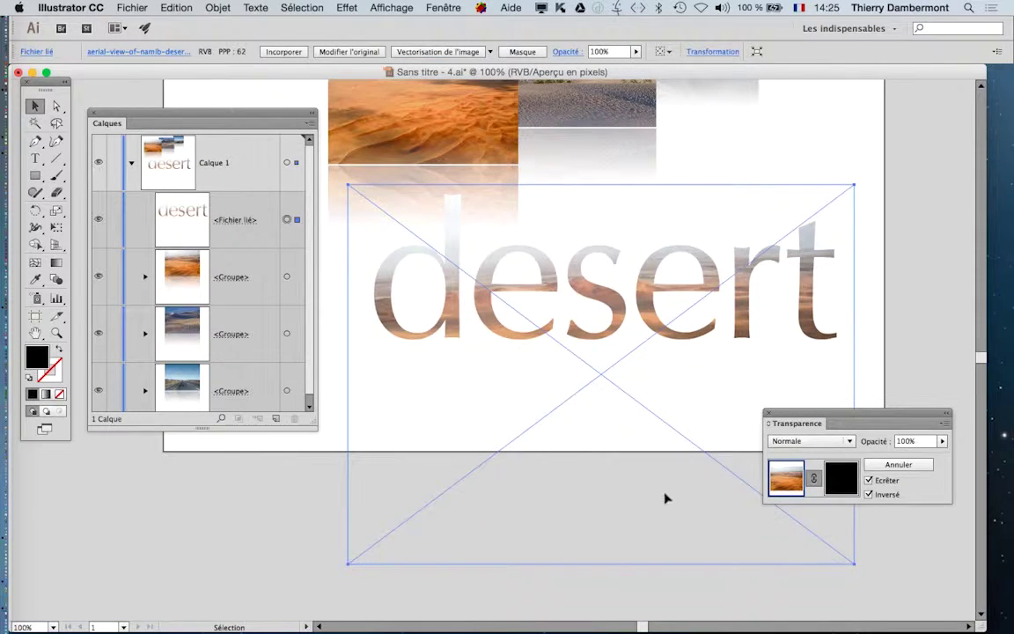
pyautogui.hotkey('shift', 'Down')
pyautogui.hotkey('shift', 'Down')
pyautogui.hotkey('shift', 'Down')
pyautogui.hotkey('shift', 'Down')
pyautogui.hotkey('shift', 'Down')
pyautogui.hotkey('shift', 'Down')
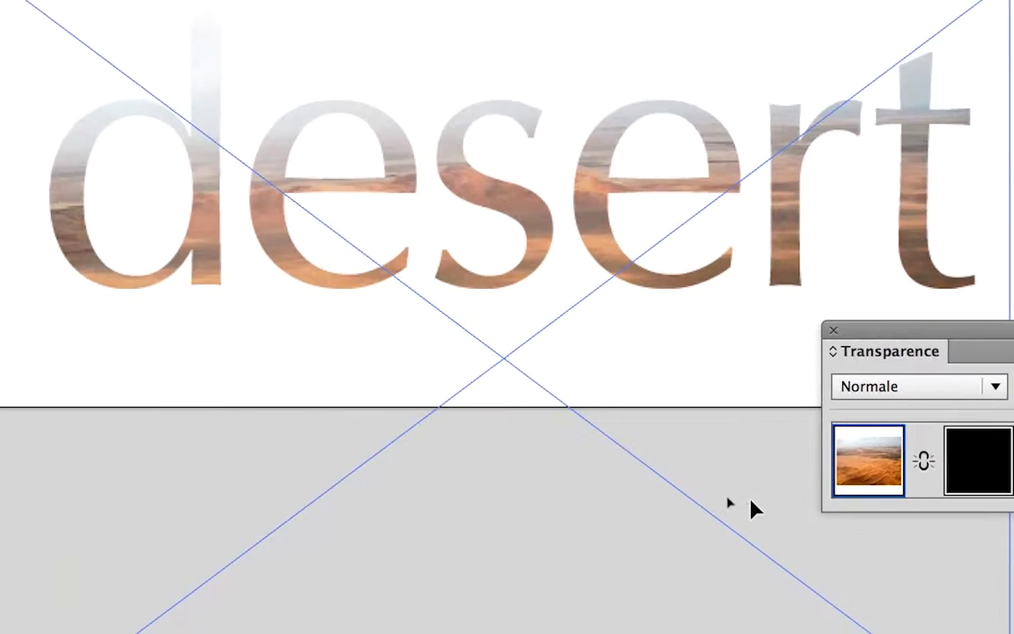
# Step: Unlink the opacity mask from the photo and shift only the photo until orange sand fills the fixed letters
pyautogui.click(808, 483)
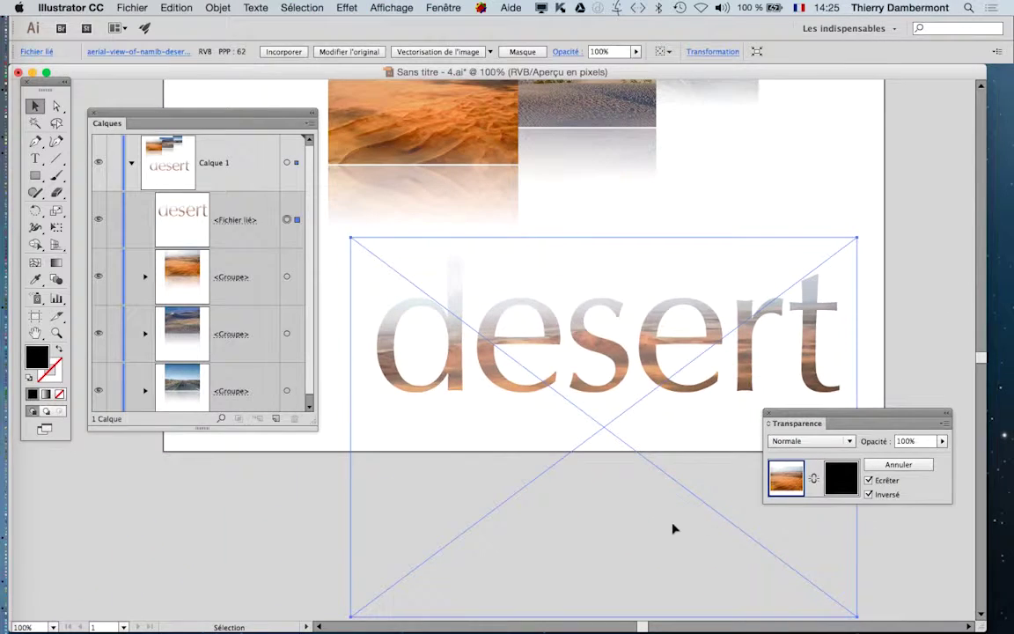
pyautogui.hotkey('shift', 'Up')
pyautogui.hotkey('shift', 'Up')
pyautogui.hotkey('shift', 'Up')
pyautogui.hotkey('shift', 'Up')
pyautogui.hotkey('shift', 'Up')
pyautogui.hotkey('shift', 'Up')
pyautogui.hotkey('shift', 'Up')
pyautogui.hotkey('shift', 'Up')
pyautogui.hotkey('shift', 'Up')
pyautogui.hotkey('shift', 'Up')
pyautogui.hotkey('shift', 'Up')
pyautogui.hotkey('shift', 'Up')
pyautogui.hotkey('shift', 'Up')
pyautogui.hotkey('shift', 'Up')
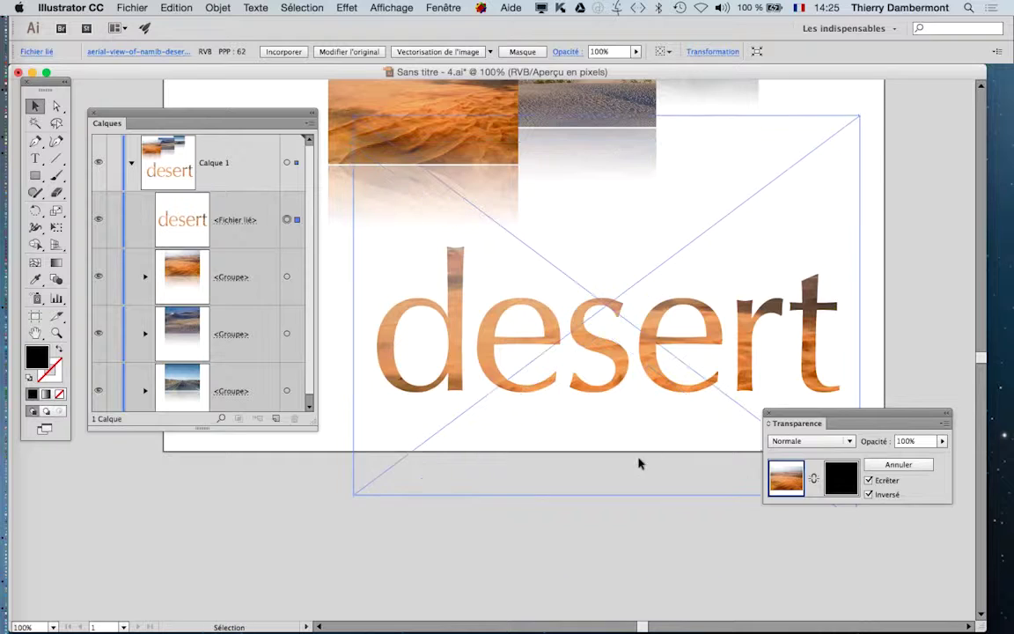
pyautogui.hotkey('shift', 'Up')
pyautogui.hotkey('shift', 'Up')
pyautogui.hotkey('shift', 'Up')
pyautogui.hotkey('shift', 'Up')
pyautogui.hotkey('shift', 'Up')
pyautogui.moveTo(638, 434); pyautogui.dragTo(637, 494)
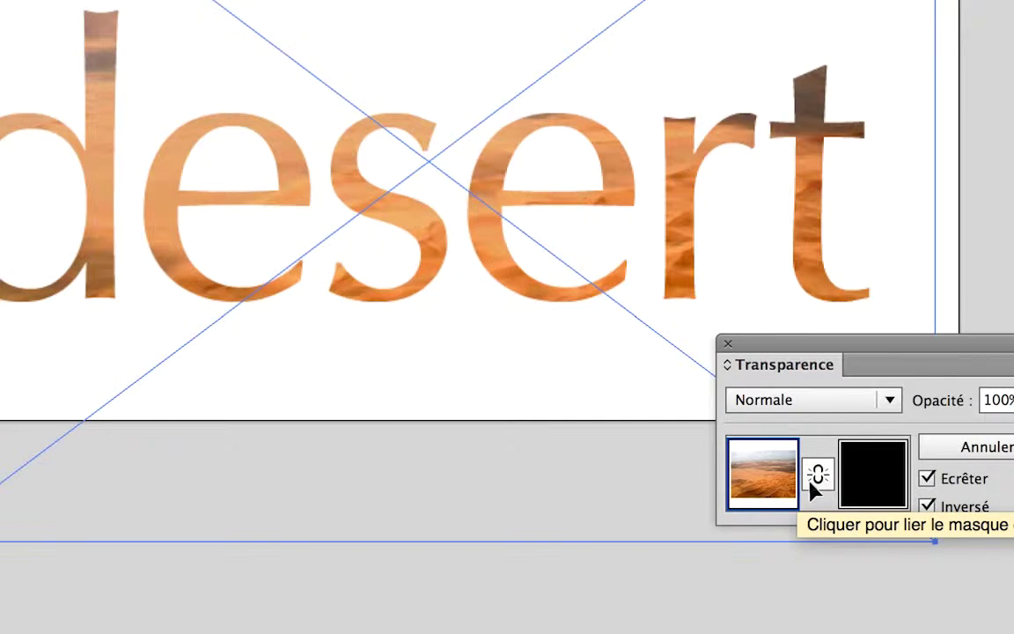
# Step: Relink the mask to the photo, reposition them together and enlarge the masked word slightly with Free Transform
pyautogui.click(811, 484)
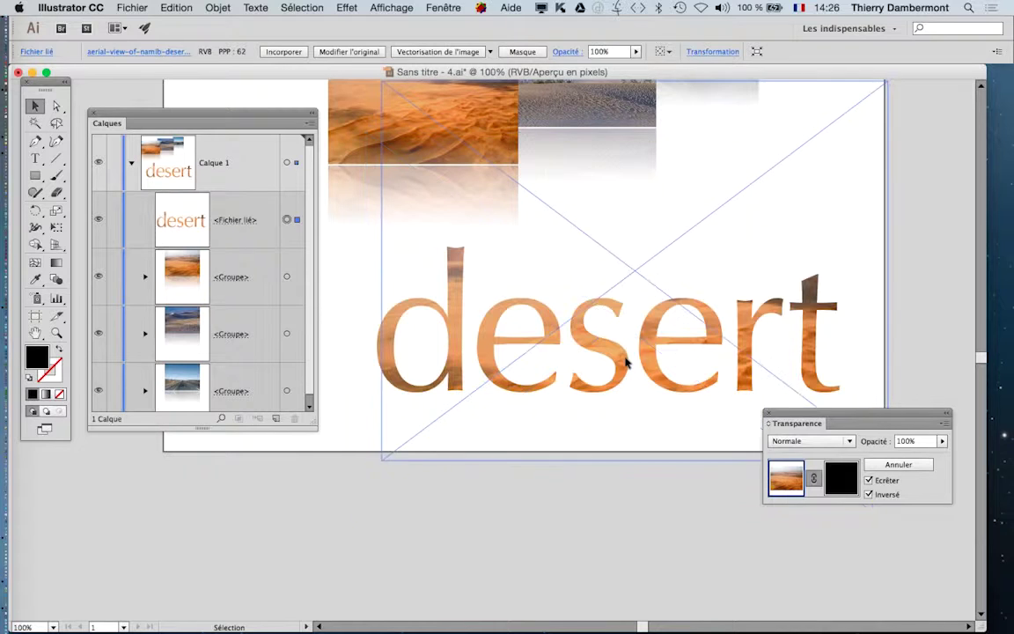
pyautogui.moveTo(627, 363); pyautogui.dragTo(627, 414)
pyautogui.click(56, 227)
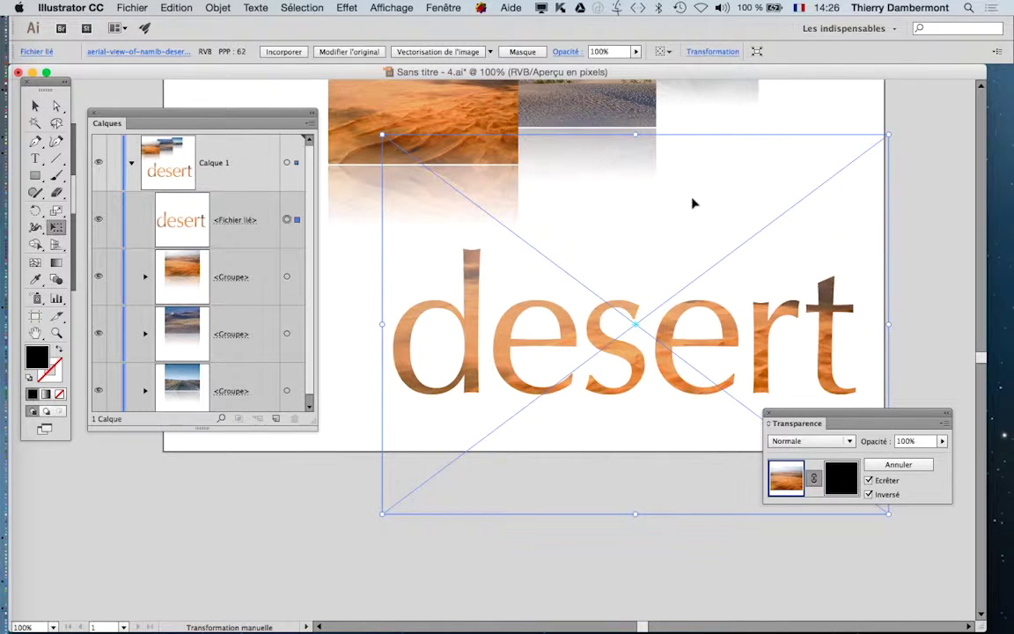
pyautogui.moveTo(885, 135)
pyautogui.mouseDown()
pyautogui.moveTo(765, 256)
pyautogui.moveTo(758, 234)
pyautogui.moveTo(835, 190)
pyautogui.moveTo(899, 130)
pyautogui.mouseUp()
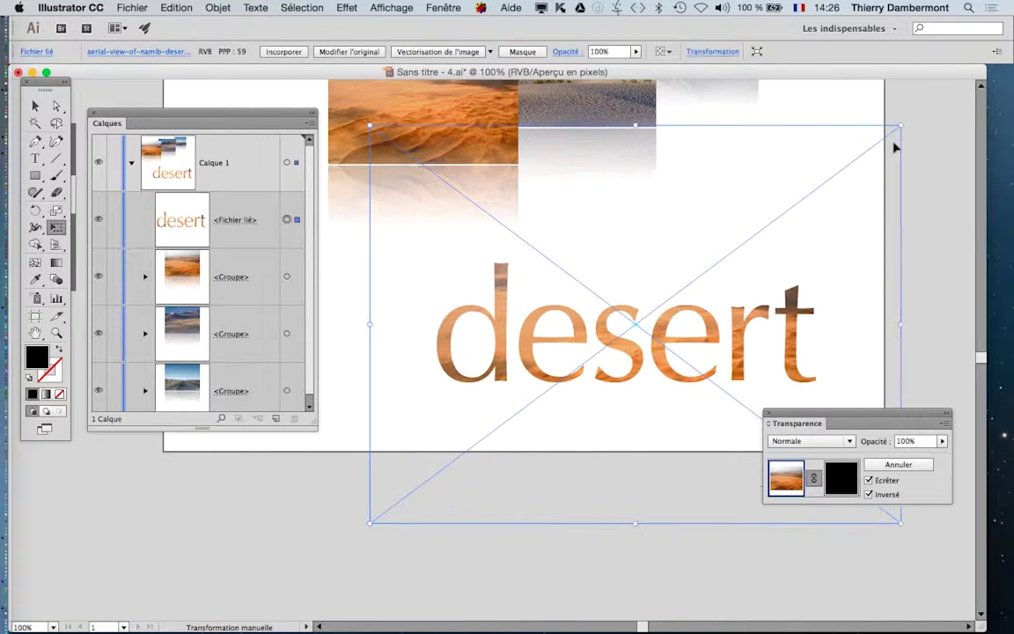
pyautogui.moveTo(753, 359); pyautogui.dragTo(740, 344)
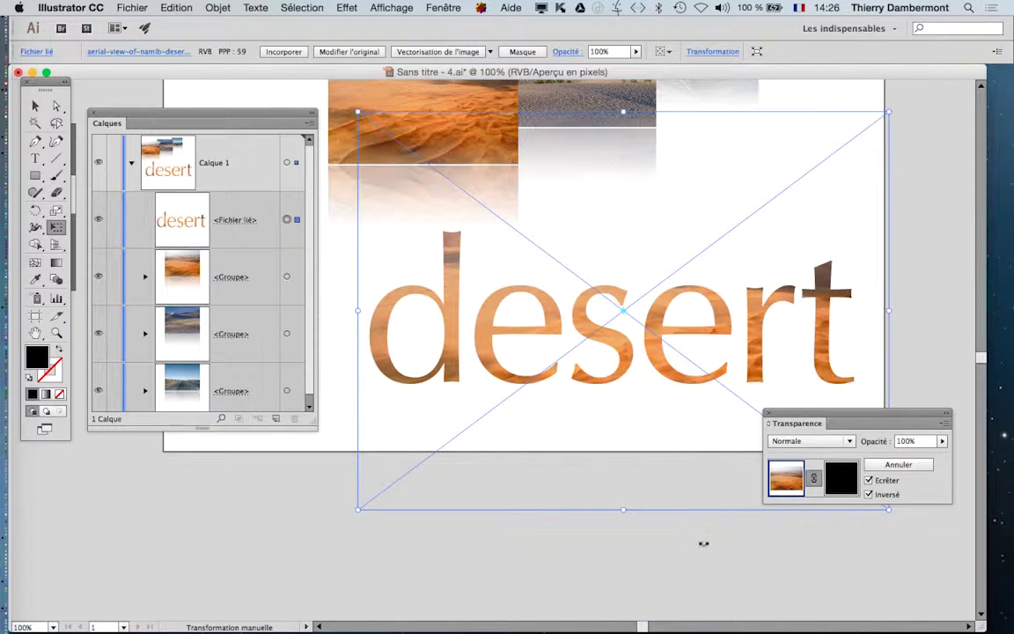
pyautogui.click(35, 106)
pyautogui.click(577, 476)
pyautogui.click(573, 384)
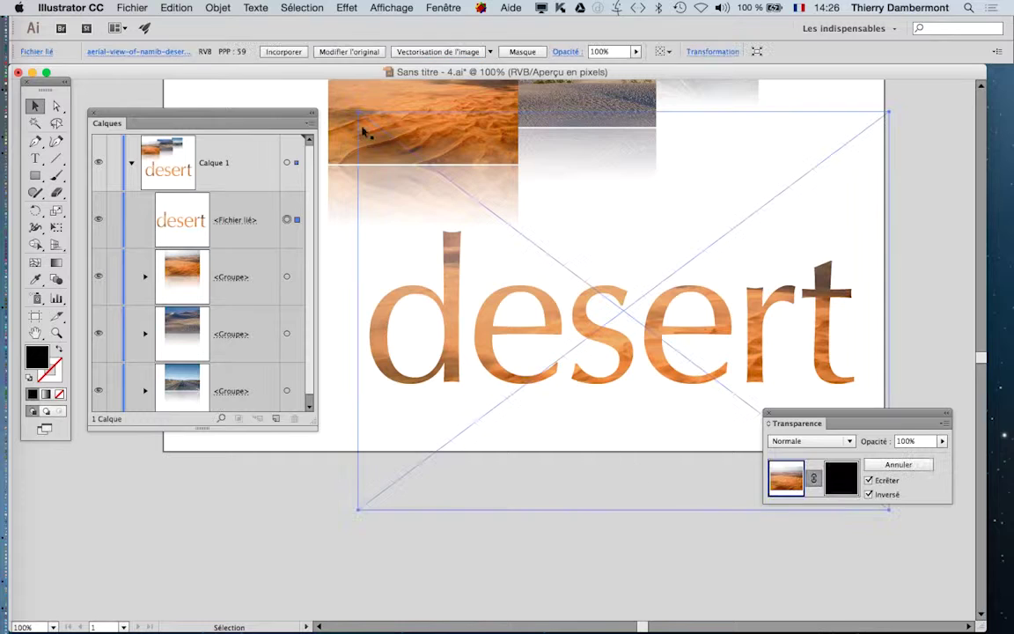
# Step: Apply a Produit drop shadow at 75% opacity, 7 px X and Y offsets and 5 px blur; undo the trial move of the masked photo
pyautogui.click(347, 7)
pyautogui.moveTo(528, 189)
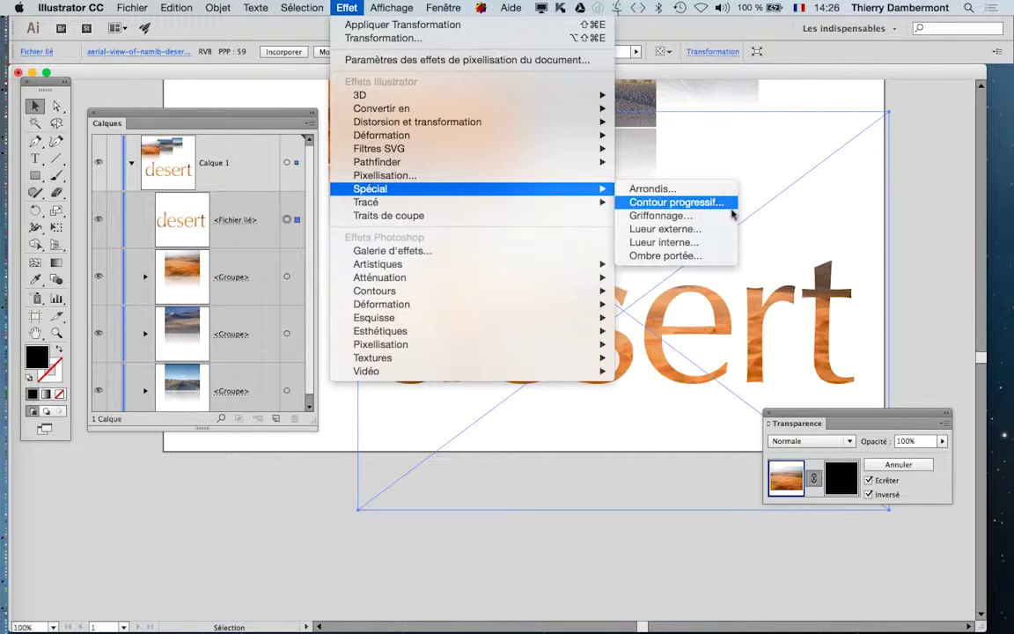
pyautogui.click(722, 257)
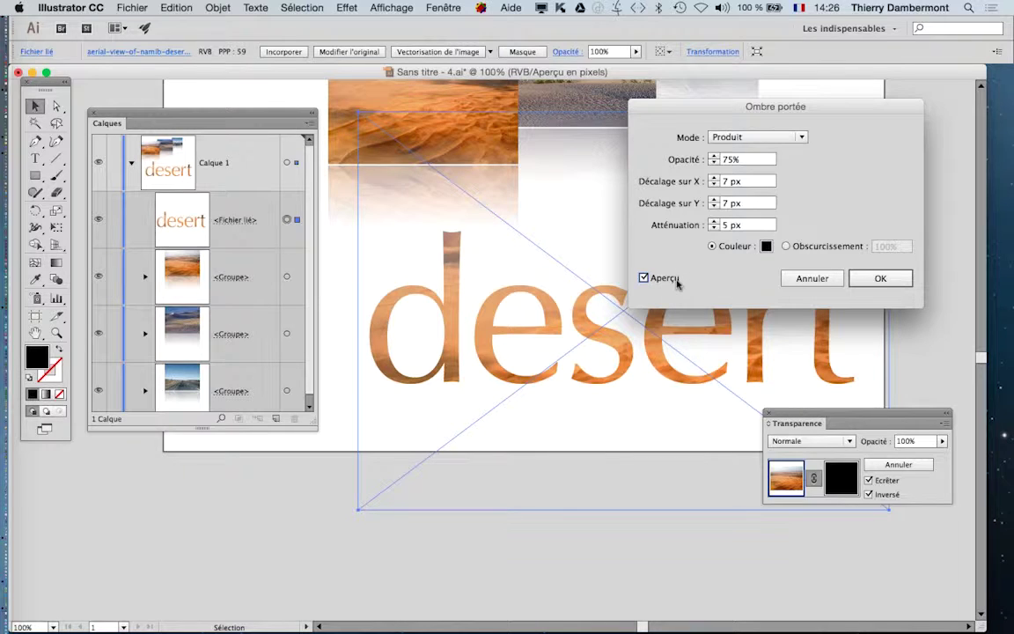
pyautogui.click(857, 280)
pyautogui.moveTo(624, 322); pyautogui.dragTo(584, 255)
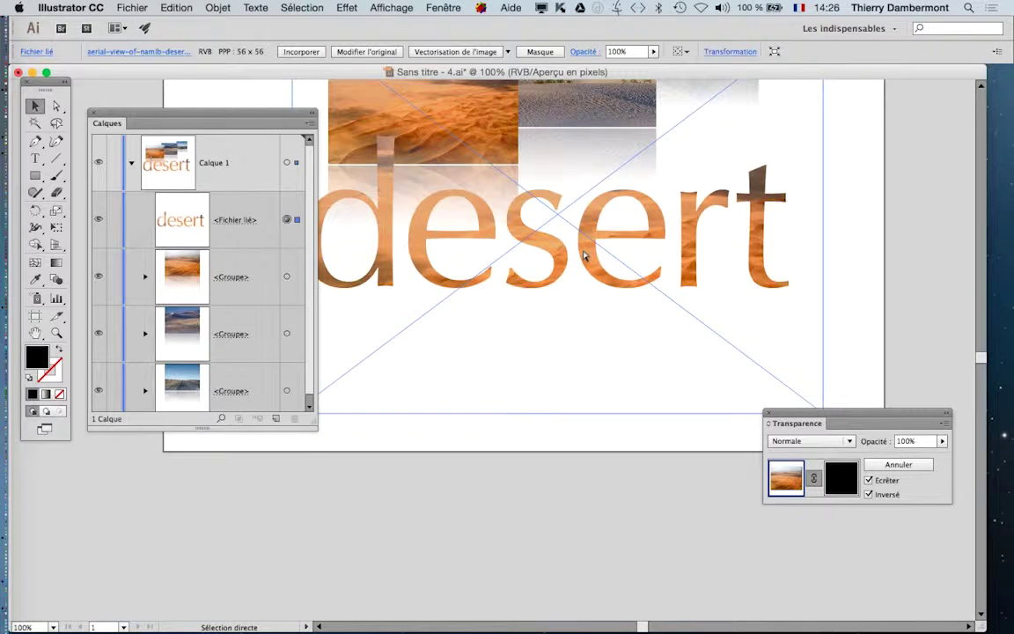
pyautogui.press('super+z')
pyautogui.press('super+z')
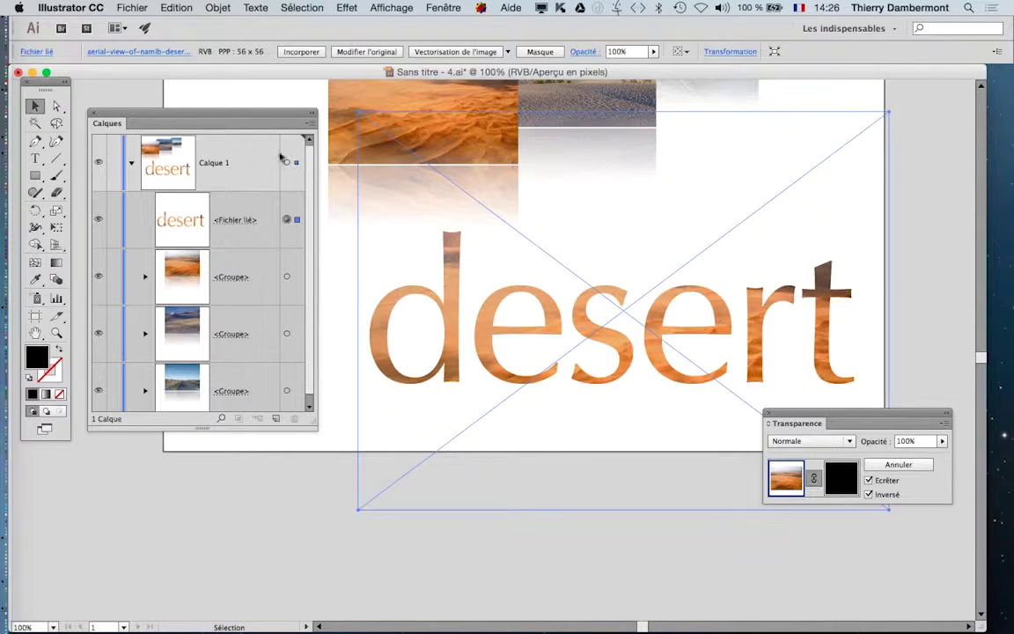
# Step: Show the masked photo's appearance attributes, delete its drop shadow effect and reselect the photo
pyautogui.click(443, 8)
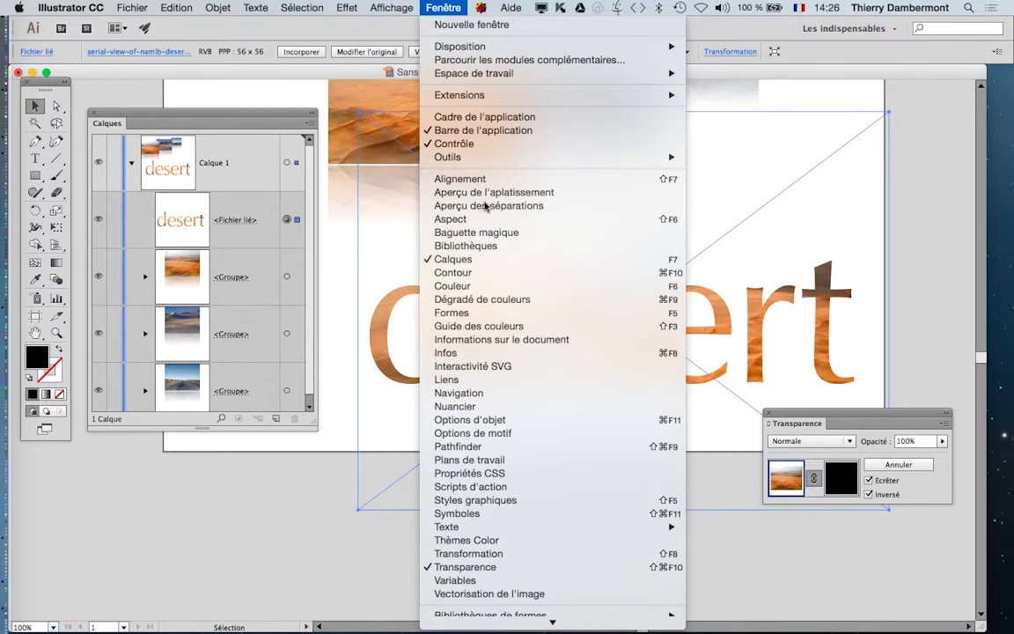
pyautogui.click(490, 222)
pyautogui.moveTo(500, 452); pyautogui.dragTo(889, 76)
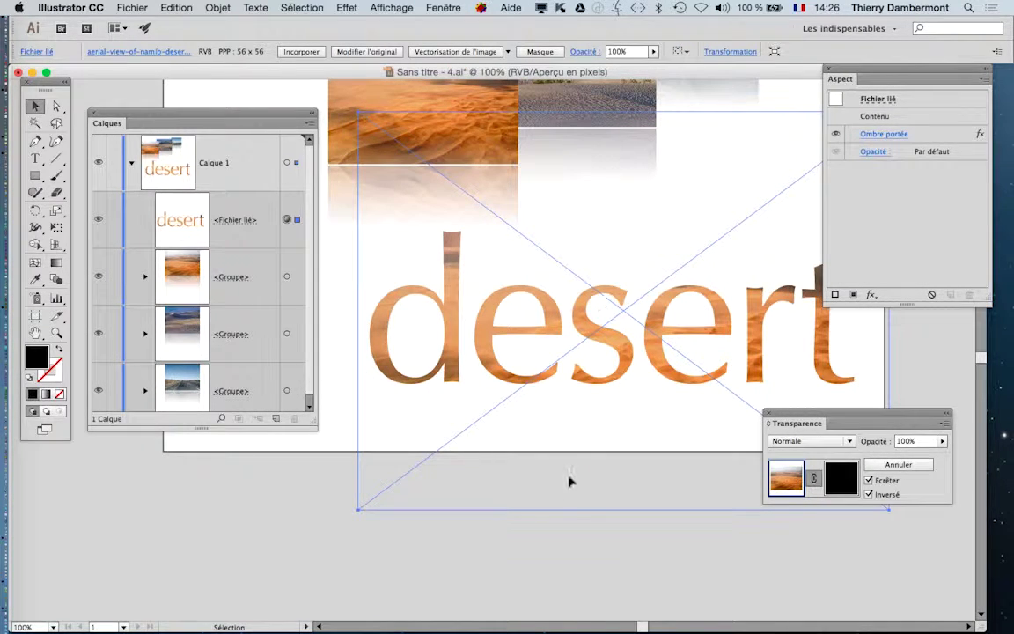
pyautogui.click(841, 132)
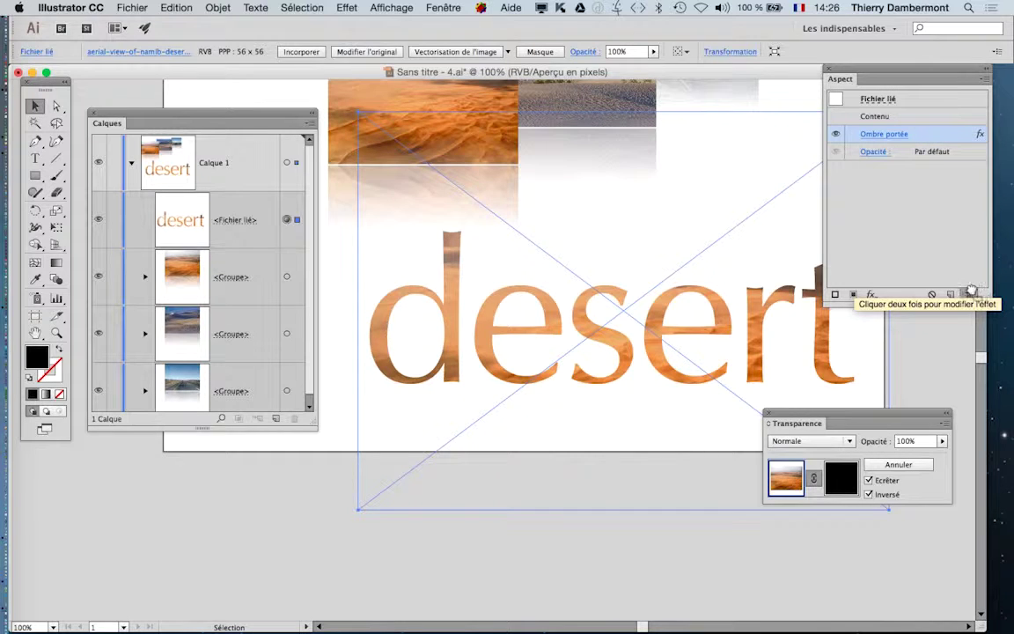
pyautogui.click(969, 294)
pyautogui.click(647, 562)
pyautogui.click(691, 375)
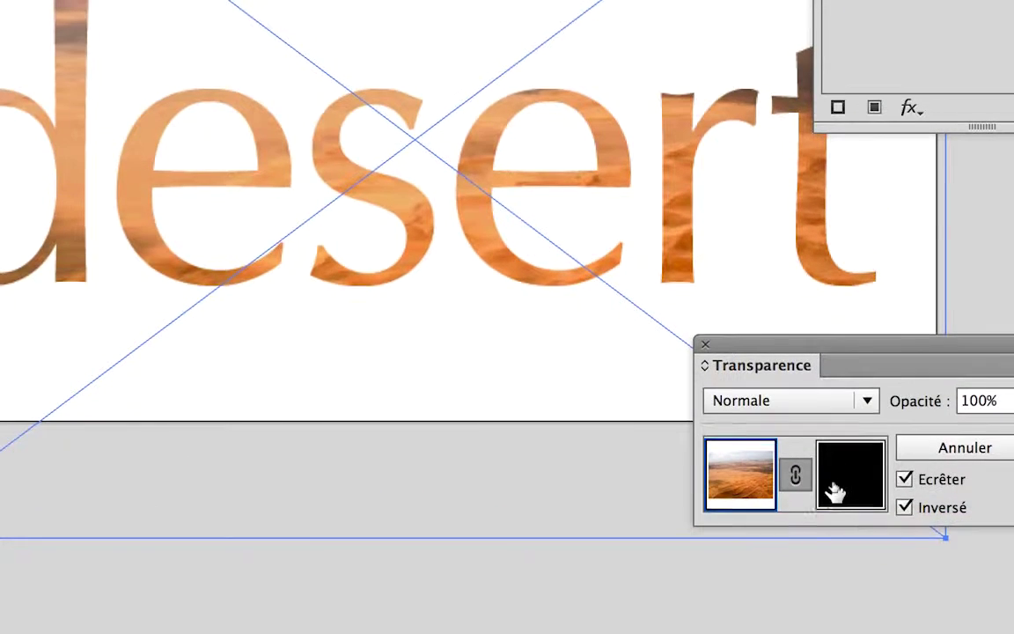
# Step: Enter the photo's opacity mask for editing and give the word "desert" a Magenta RVB stroke from the swatches
pyautogui.click(836, 490)
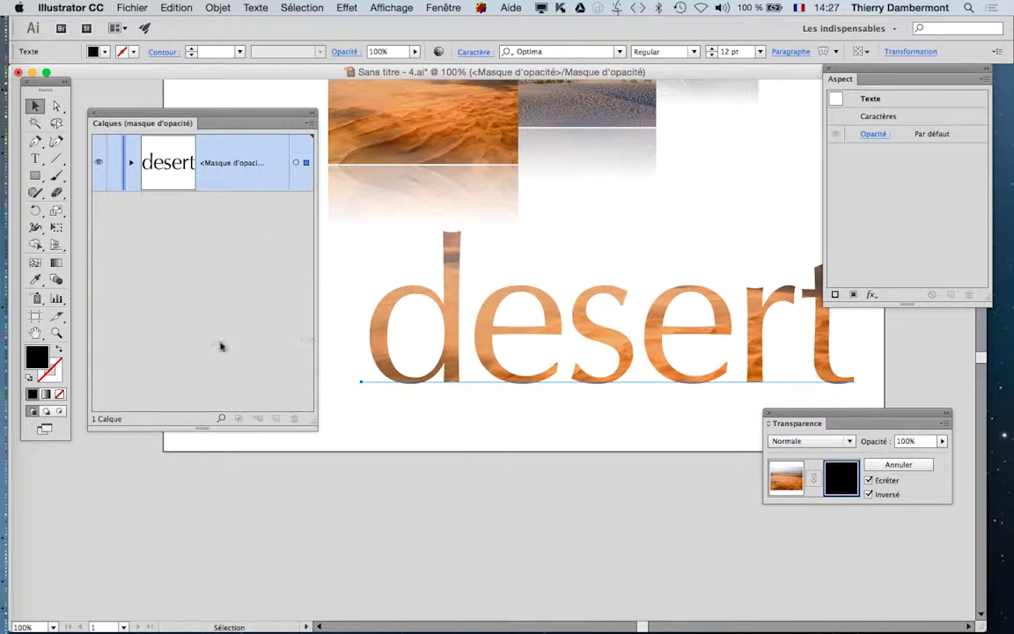
pyautogui.click(54, 379)
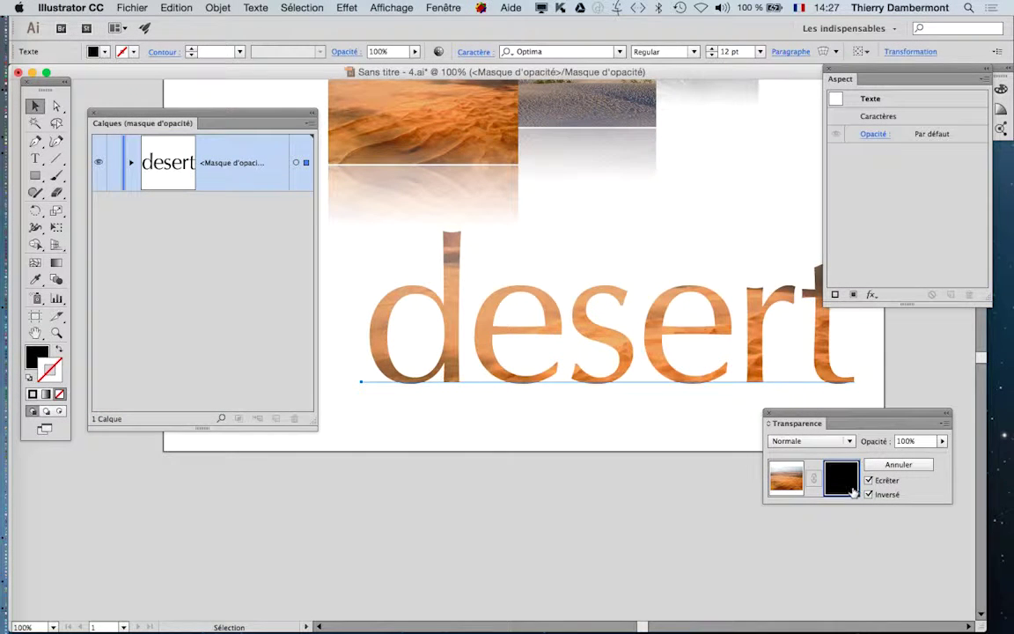
pyautogui.click(443, 7)
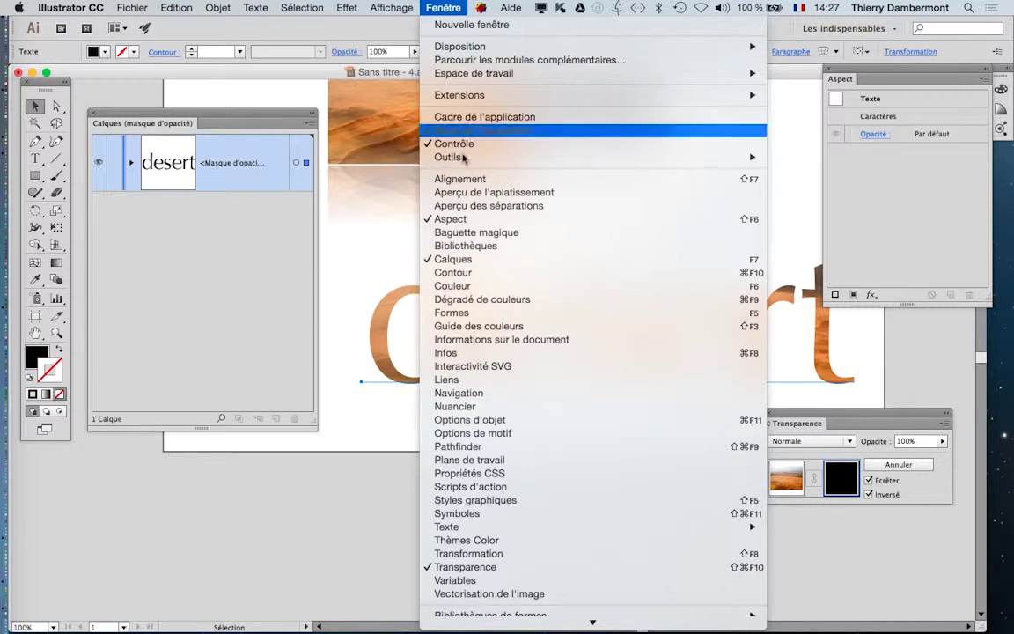
pyautogui.click(480, 409)
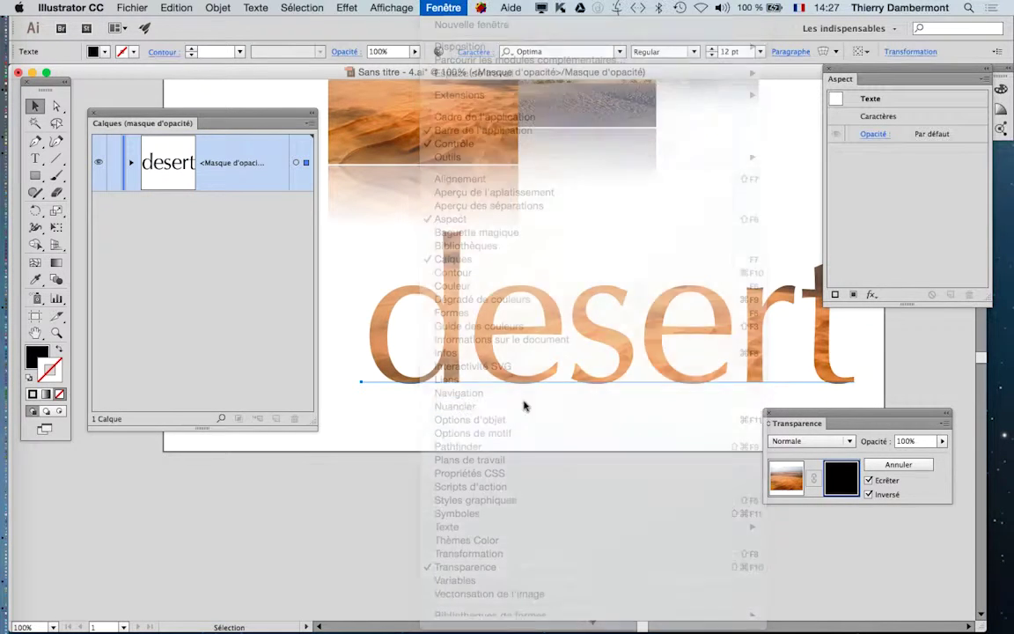
pyautogui.moveTo(921, 105); pyautogui.dragTo(362, 435)
pyautogui.click(422, 486)
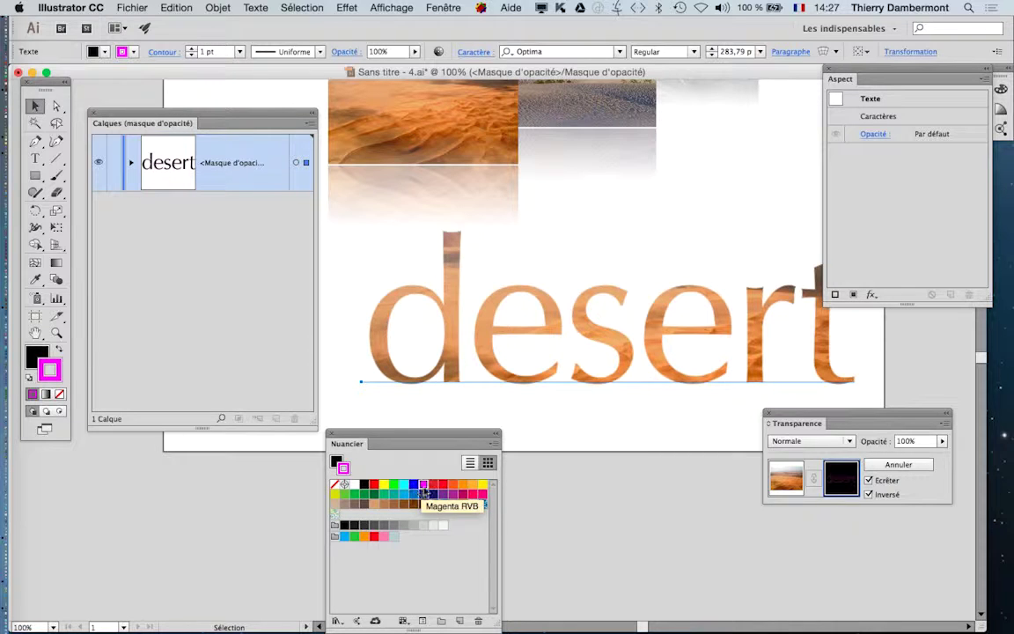
# Step: Show the stroke settings away from the other panels and increase the mask word's stroke weight to 5 pt
pyautogui.click(444, 9)
pyautogui.click(510, 271)
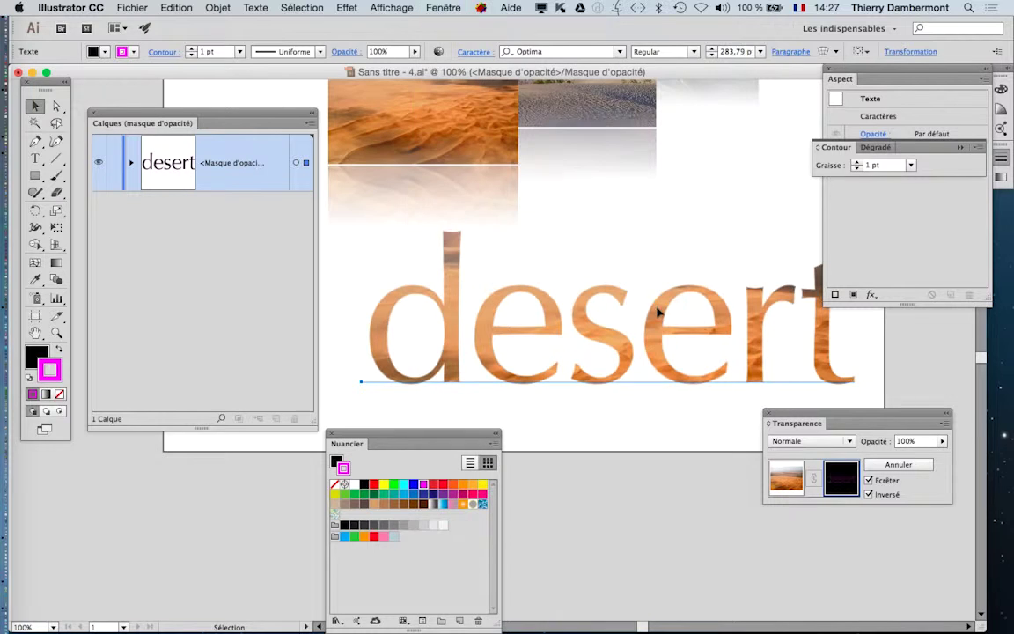
pyautogui.moveTo(837, 147); pyautogui.dragTo(625, 152)
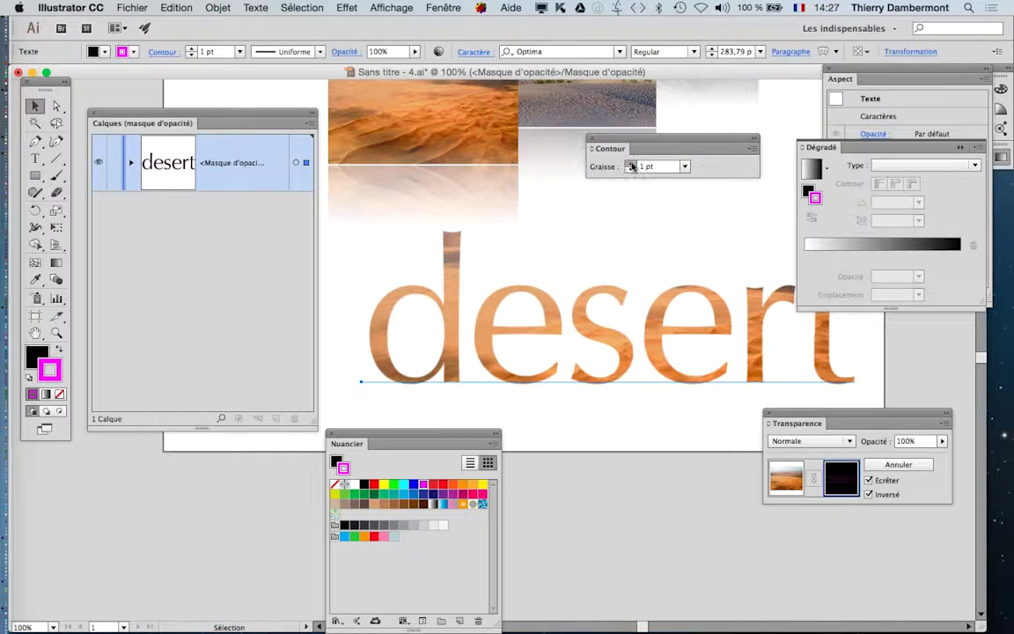
pyautogui.click(630, 164)
pyautogui.click(631, 164)
pyautogui.click(630, 163)
pyautogui.click(631, 164)
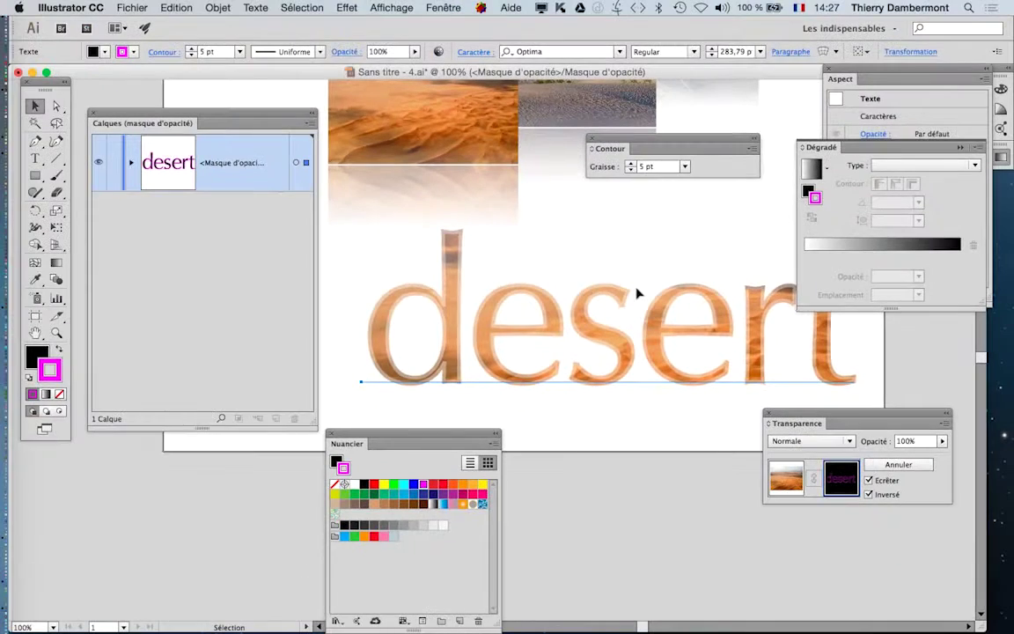
# Step: Try cyan, yellow, green and magenta stroke colours on the mask word, finishing with a light orange stroke
pyautogui.click(356, 485)
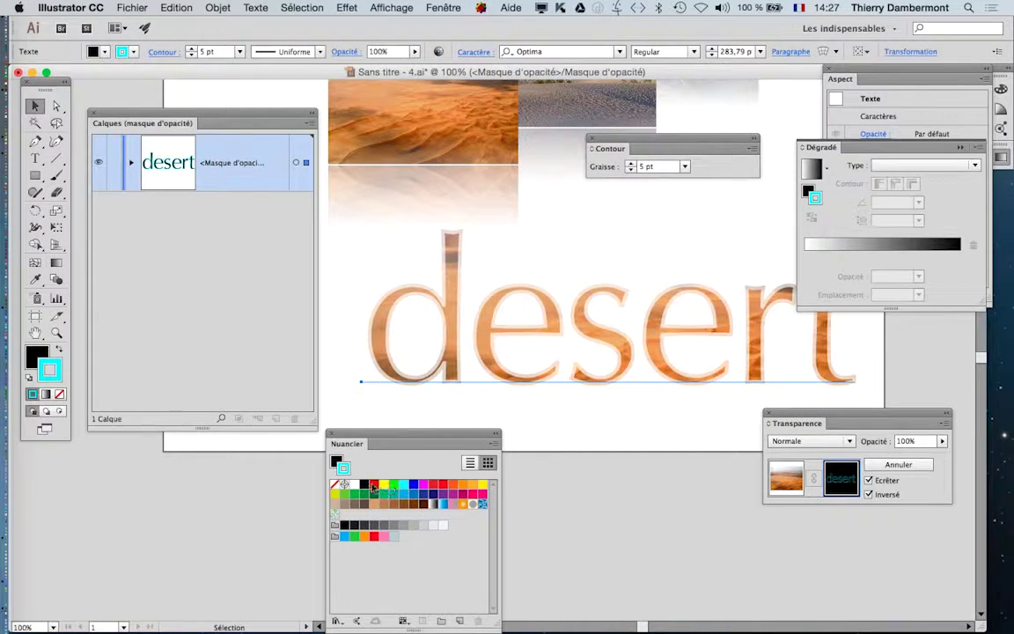
pyautogui.click(471, 485)
pyautogui.click(482, 485)
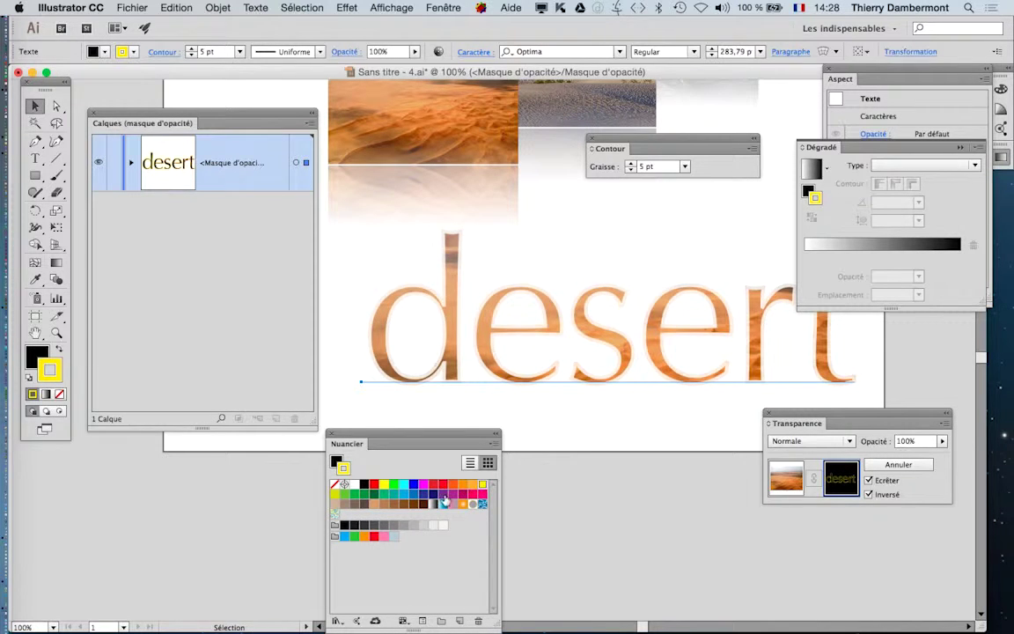
pyautogui.click(422, 485)
pyautogui.click(411, 495)
pyautogui.click(398, 494)
pyautogui.click(378, 494)
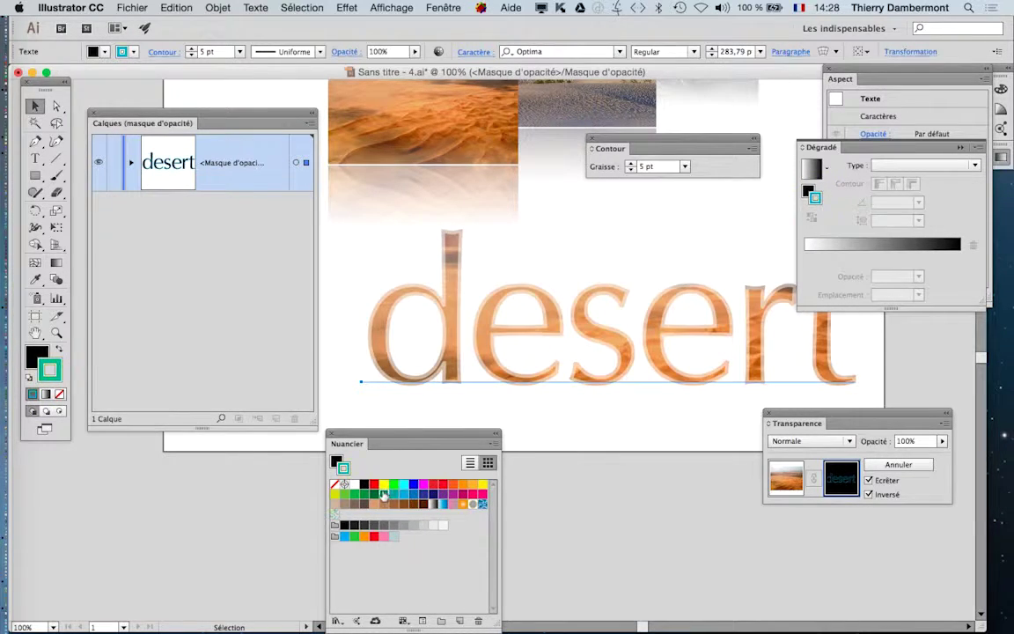
pyautogui.click(364, 495)
pyautogui.click(354, 496)
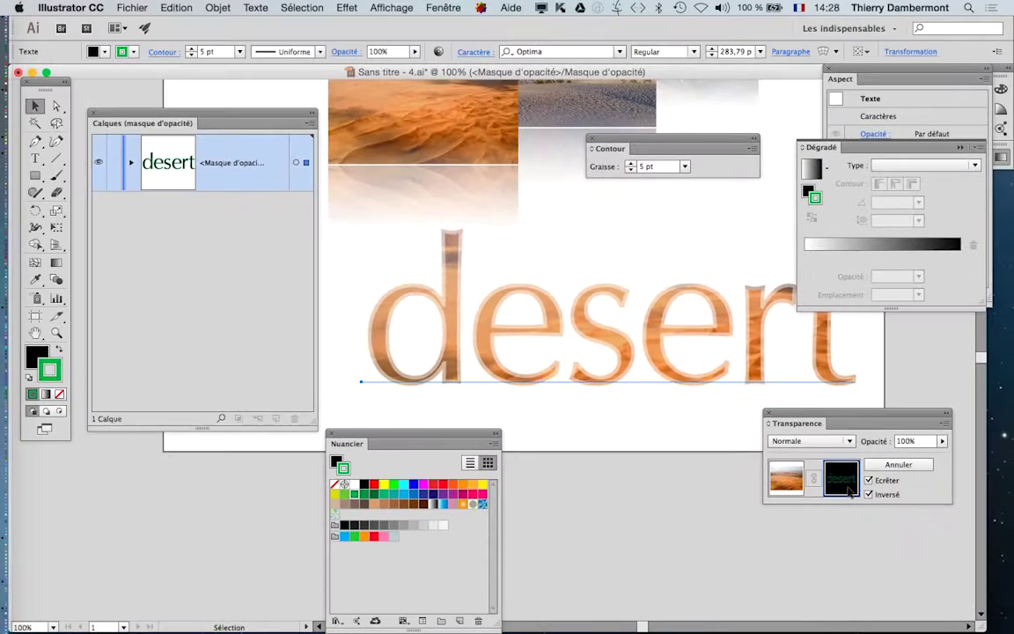
pyautogui.click(422, 485)
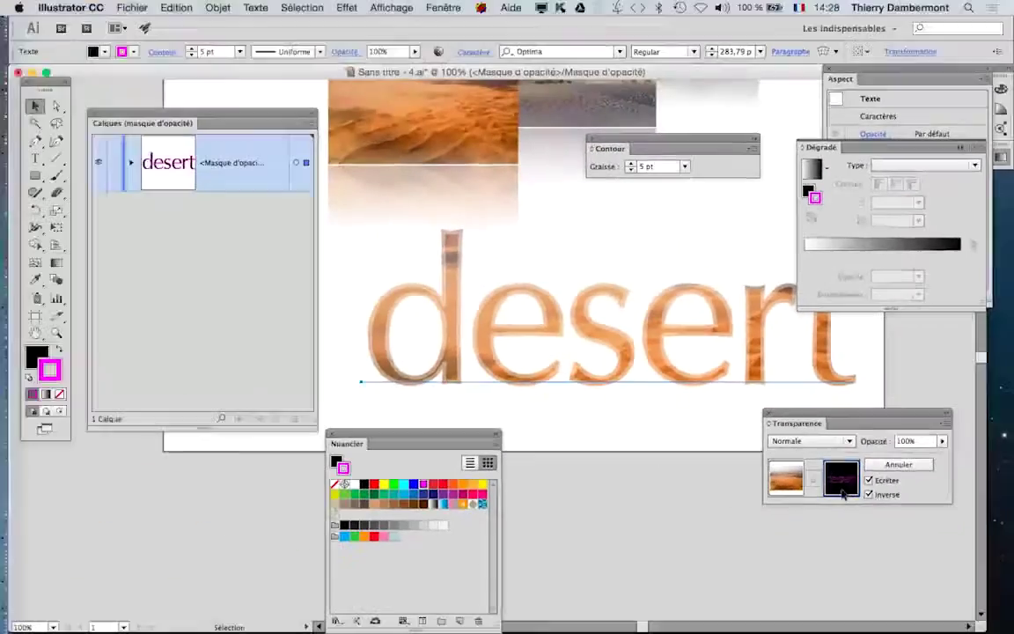
pyautogui.click(480, 486)
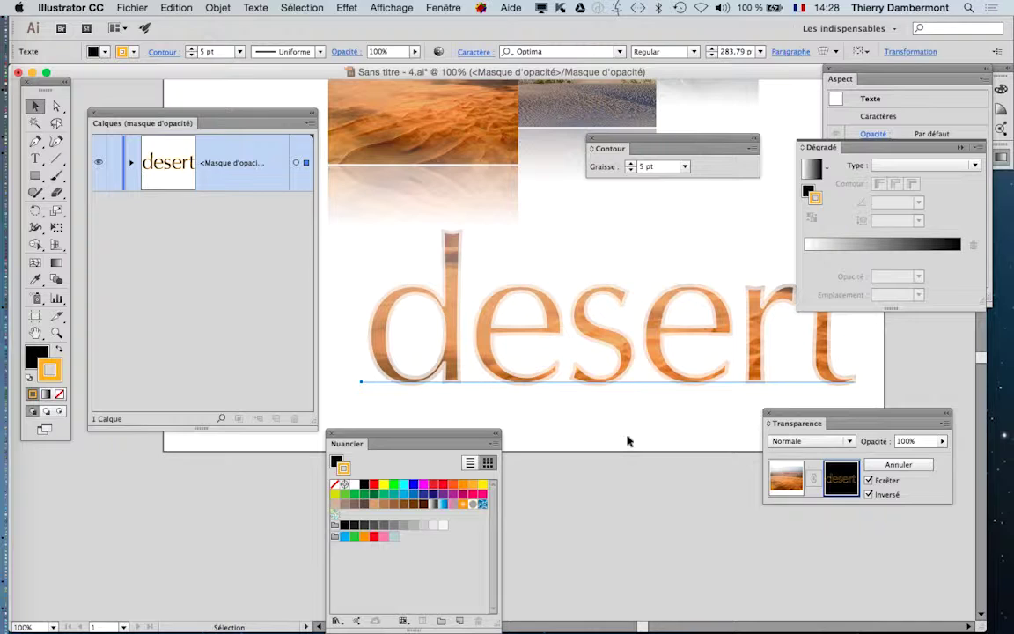
# Step: Extend the artboard's lower edge downward to roughly double its height, then return to the Selection tool
pyautogui.click(627, 440)
pyautogui.press('super+minus')
pyautogui.press('super+minus')
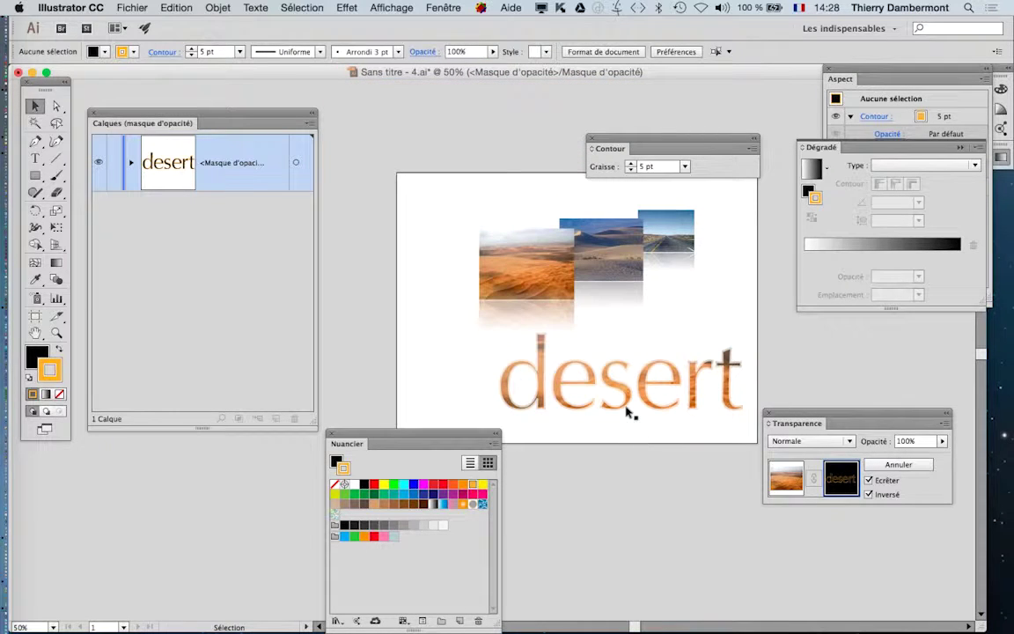
pyautogui.moveTo(627, 410)
pyautogui.mouseDown()
pyautogui.moveTo(618, 416)
pyautogui.moveTo(401, 151)
pyautogui.moveTo(421, 146)
pyautogui.moveTo(620, 434)
pyautogui.moveTo(611, 414)
pyautogui.moveTo(626, 424)
pyautogui.mouseUp()
pyautogui.press('super+minus')
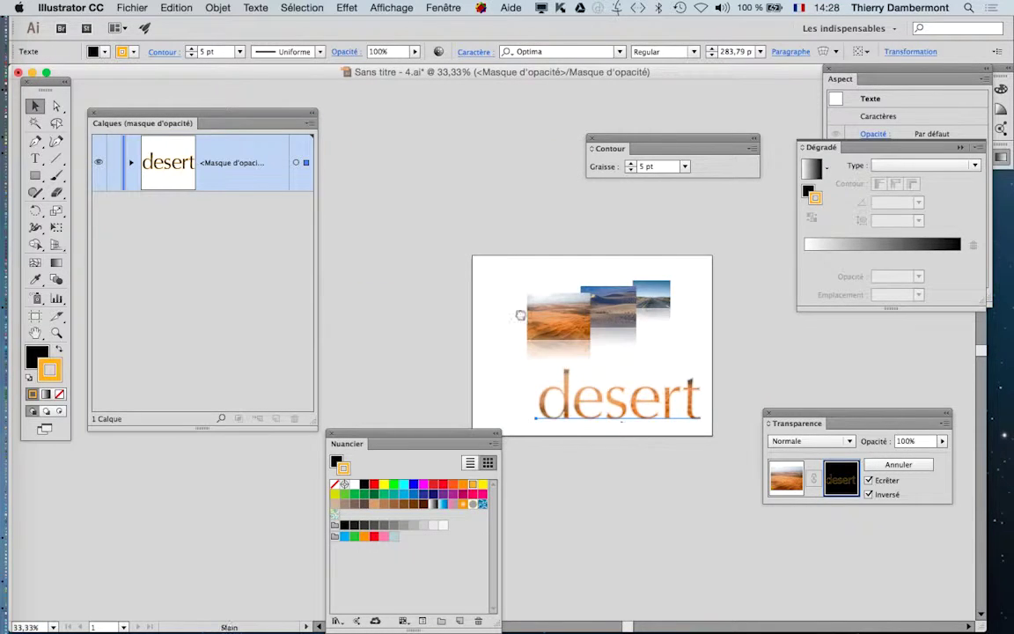
pyautogui.moveTo(519, 315); pyautogui.dragTo(464, 170)
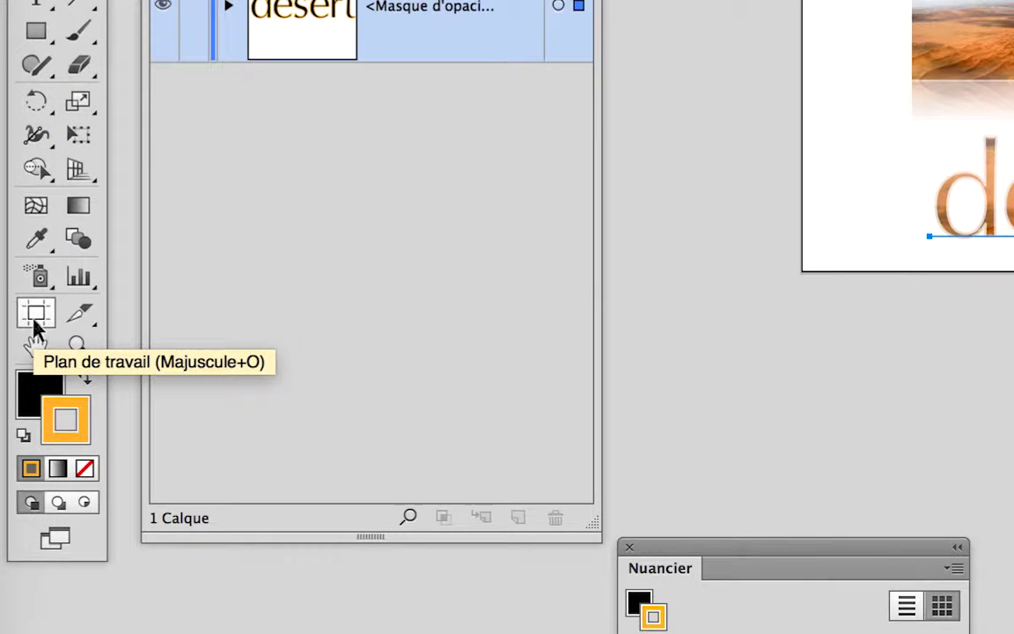
pyautogui.click(35, 321)
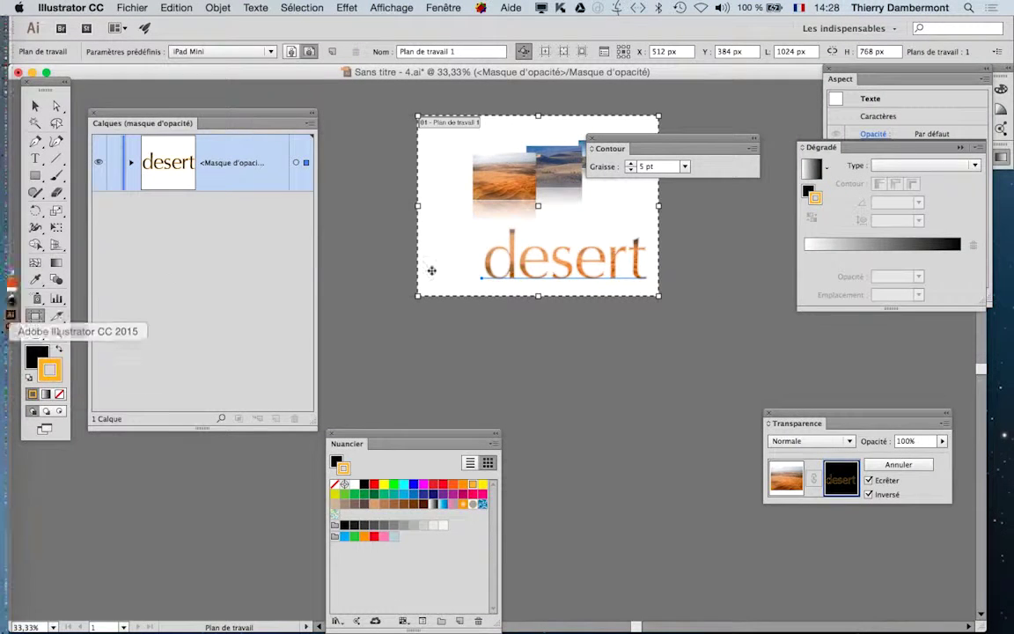
pyautogui.moveTo(538, 296); pyautogui.dragTo(537, 497)
pyautogui.click(35, 106)
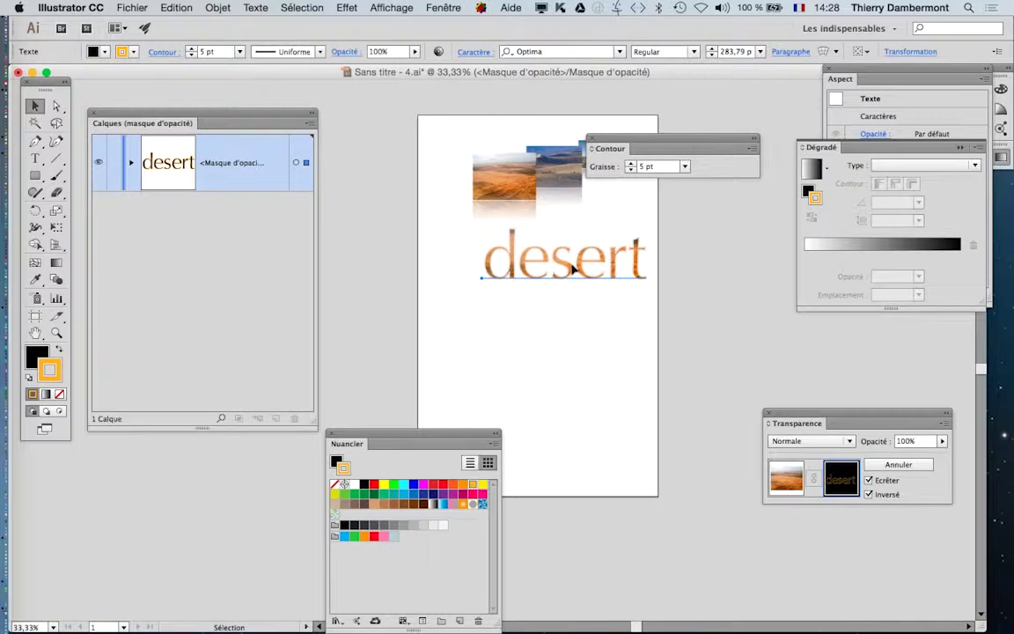
# Step: Try moving the mask word up over the photo reflections, and check the artwork in outline view before restoring GPU preview
pyautogui.moveTo(577, 277); pyautogui.dragTo(587, 230)
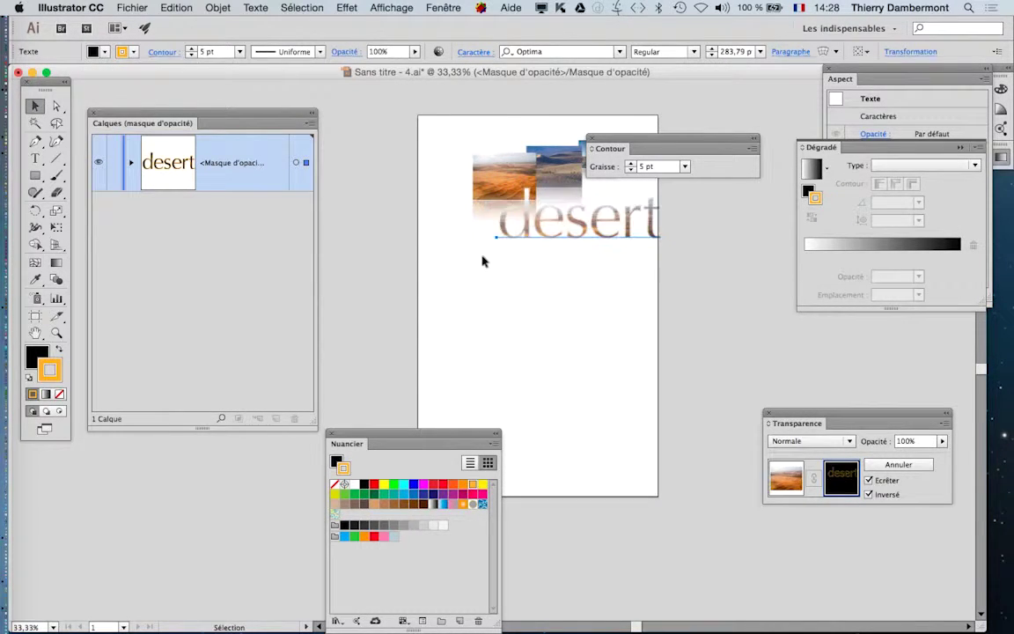
pyautogui.click(472, 255)
pyautogui.click(391, 7)
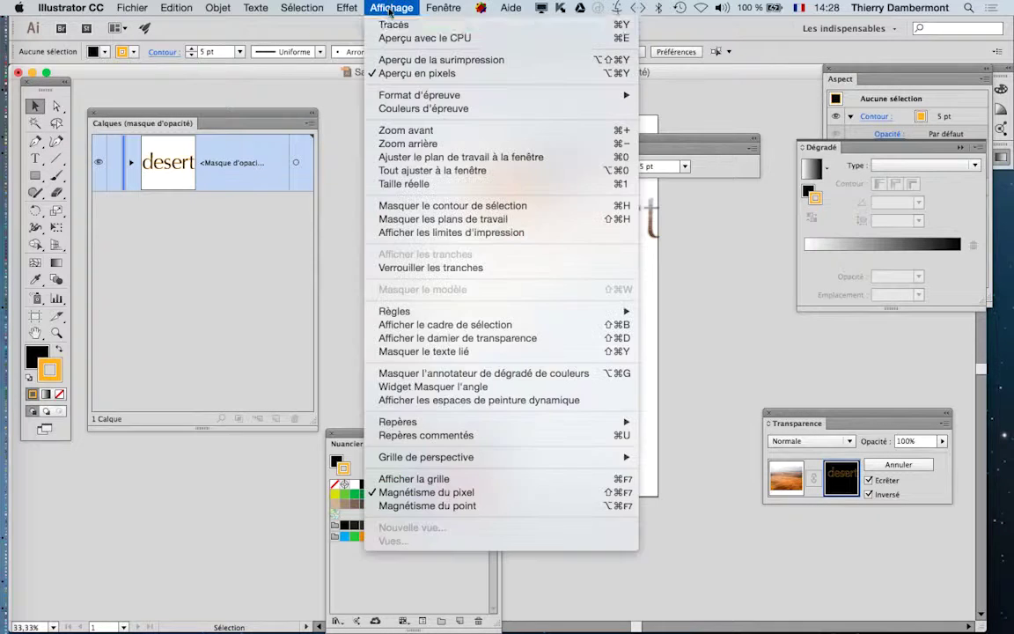
pyautogui.click(378, 28)
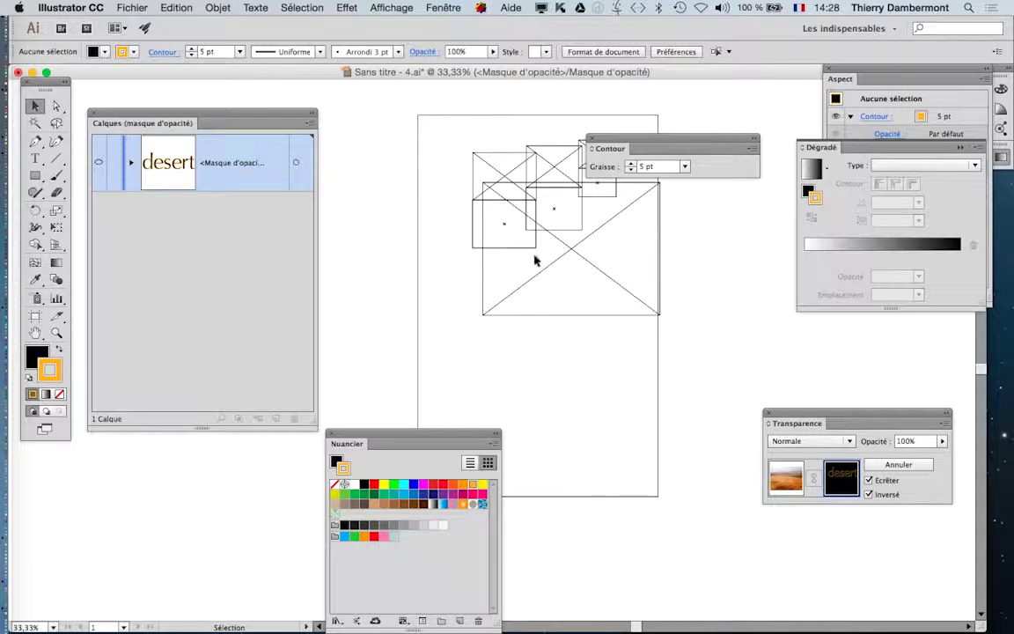
pyautogui.click(391, 7)
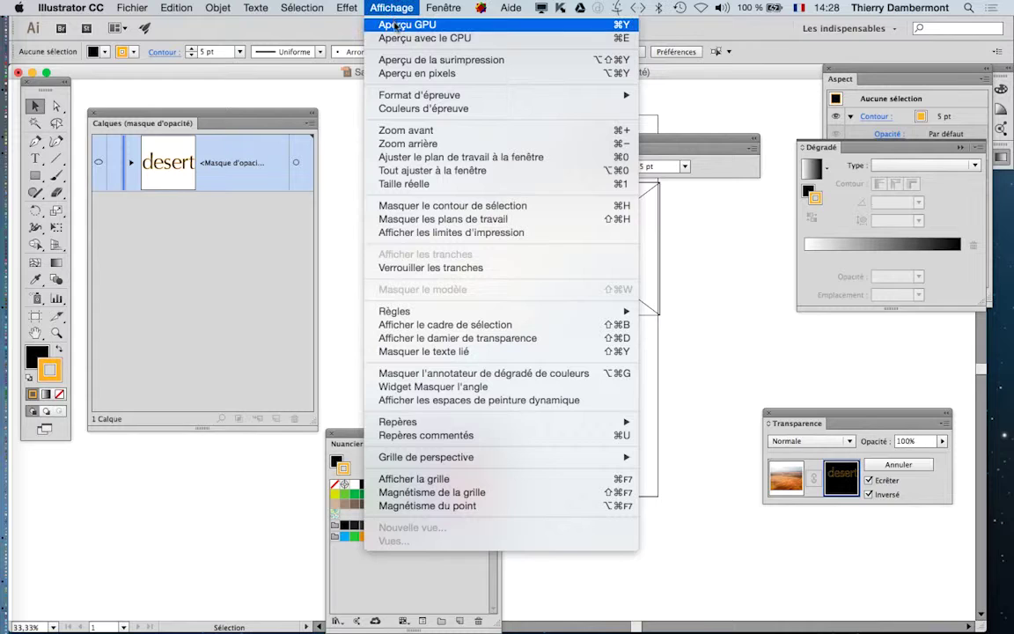
pyautogui.click(395, 27)
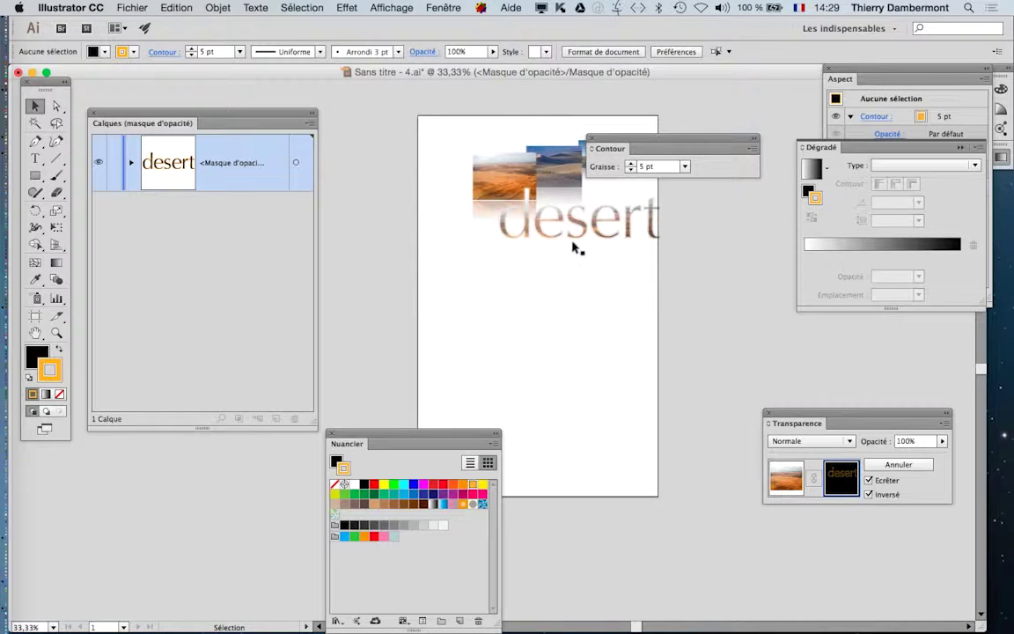
# Step: Move the mask word down below the small photos' reflections and expand the opacity mask's layer contents
pyautogui.click(579, 239)
pyautogui.moveTo(578, 239); pyautogui.dragTo(574, 302)
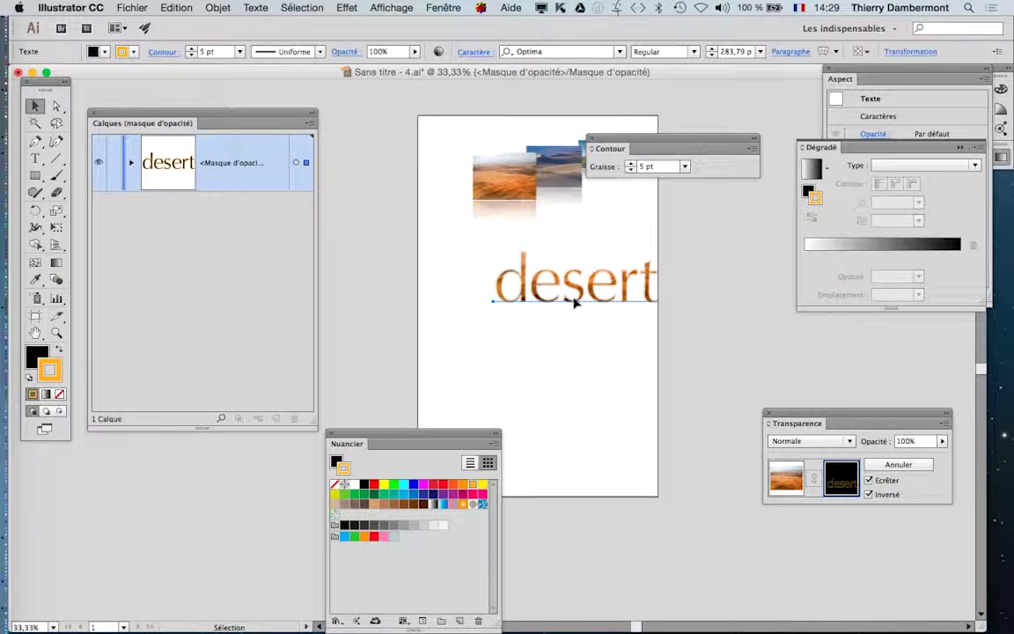
pyautogui.click(130, 164)
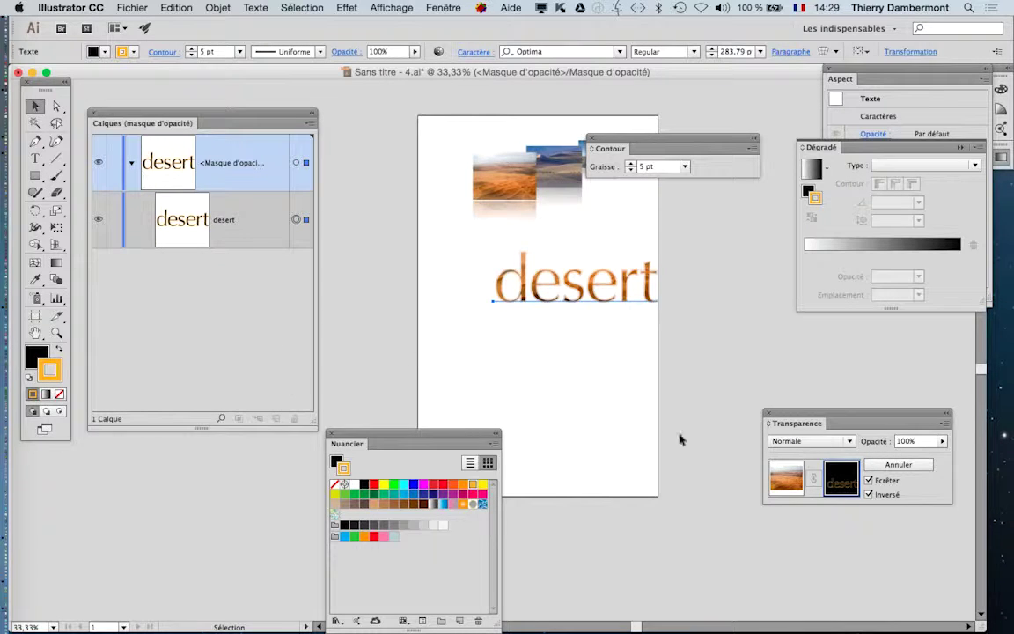
# Step: Return to the photo's normal layers, enlarge the layer list, and hide and show the linked photo
pyautogui.click(787, 478)
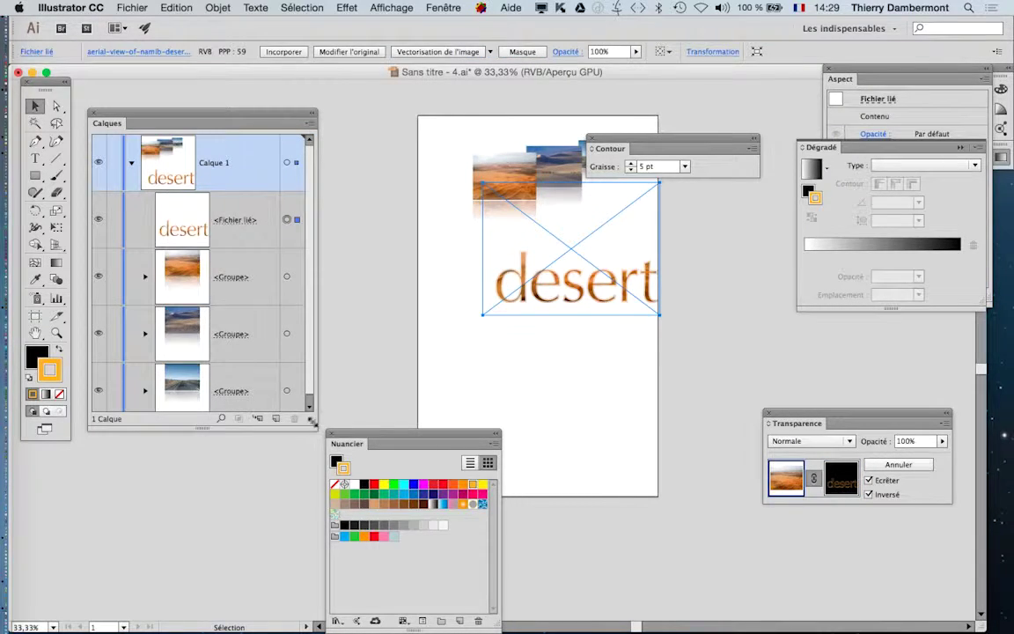
pyautogui.moveTo(312, 420); pyautogui.dragTo(406, 576)
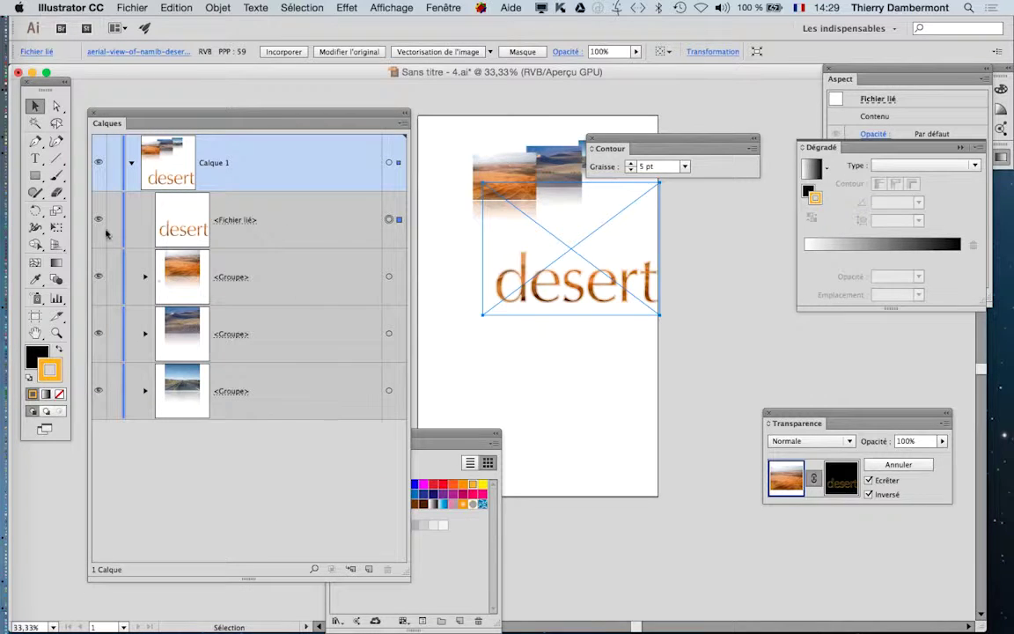
pyautogui.click(98, 220)
pyautogui.click(98, 220)
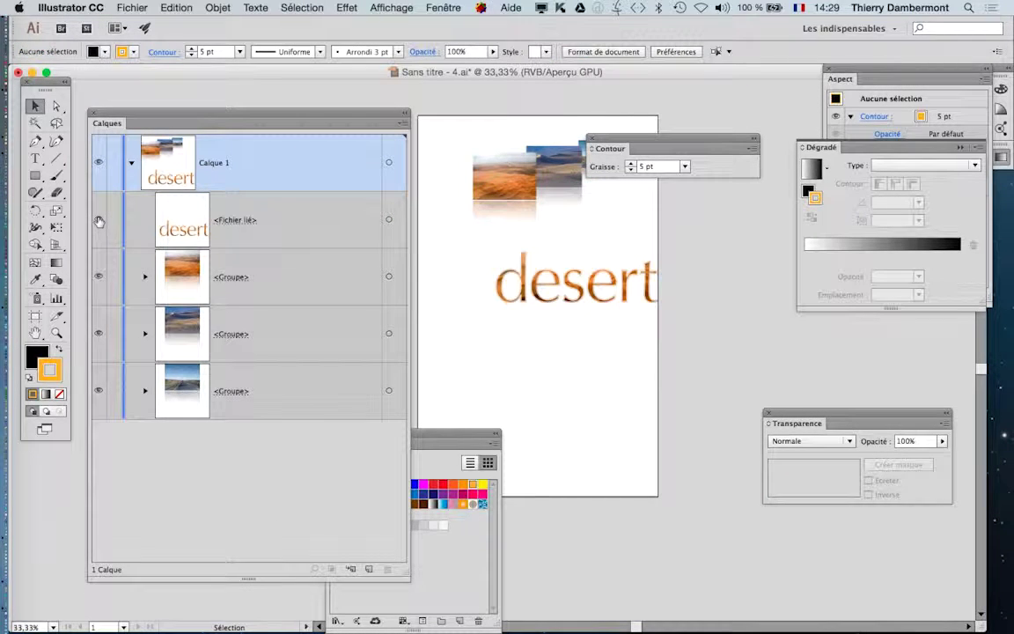
# Step: Reselect the masked photo, examine its opacity mask's layer contents and return to editing the photo
pyautogui.click(581, 287)
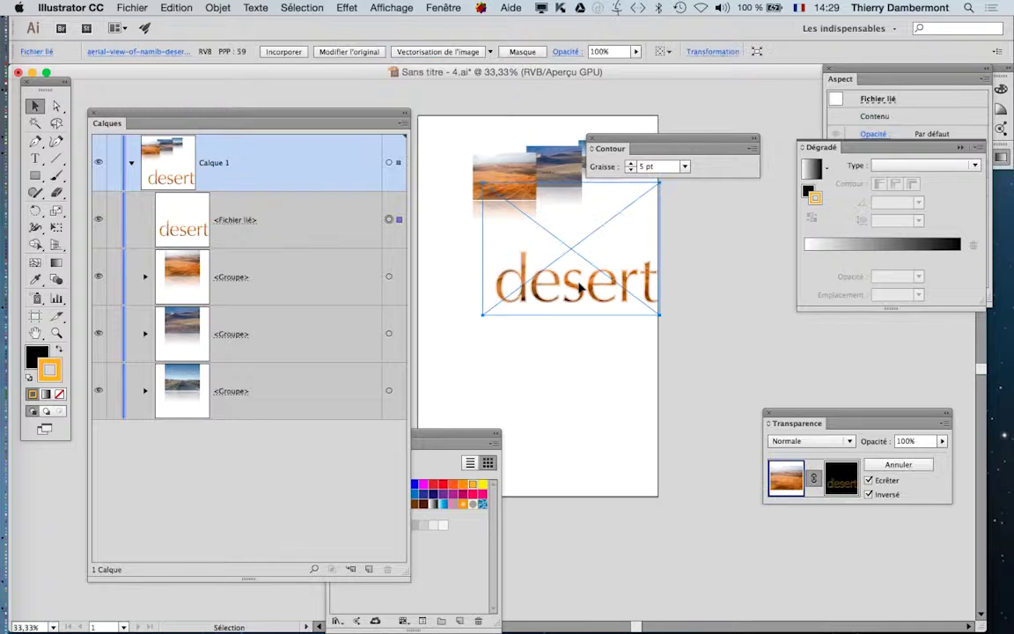
pyautogui.moveTo(819, 422); pyautogui.dragTo(742, 321)
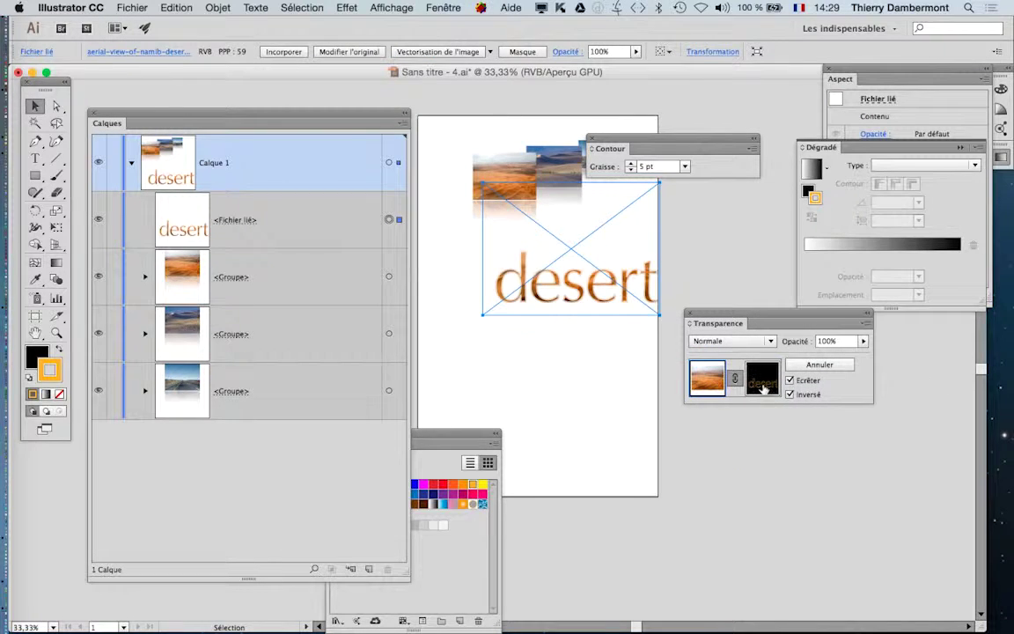
pyautogui.click(762, 387)
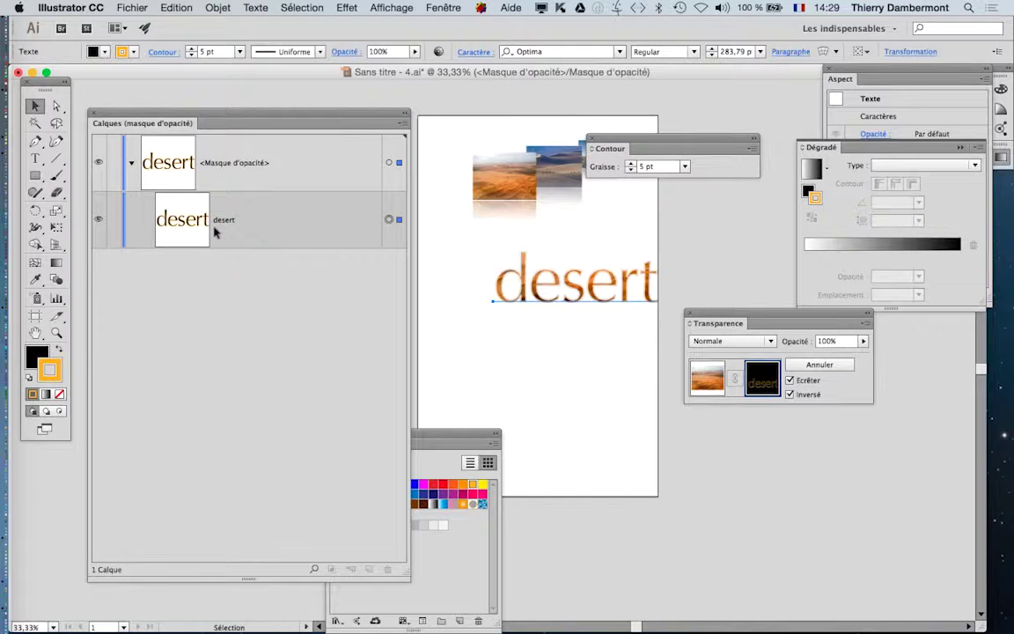
pyautogui.moveTo(403, 566); pyautogui.dragTo(365, 458)
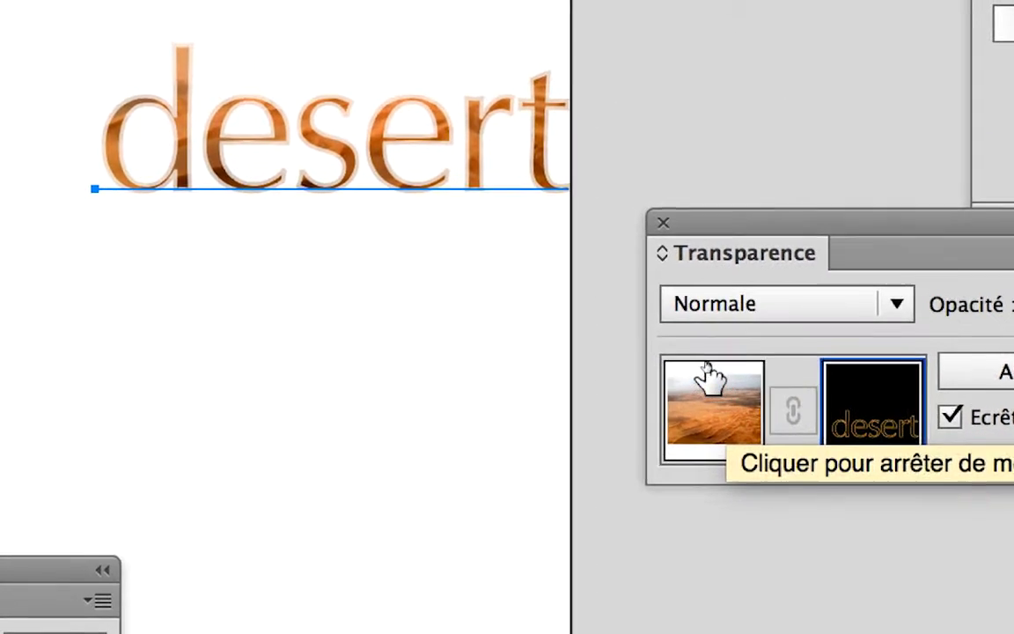
pyautogui.click(707, 378)
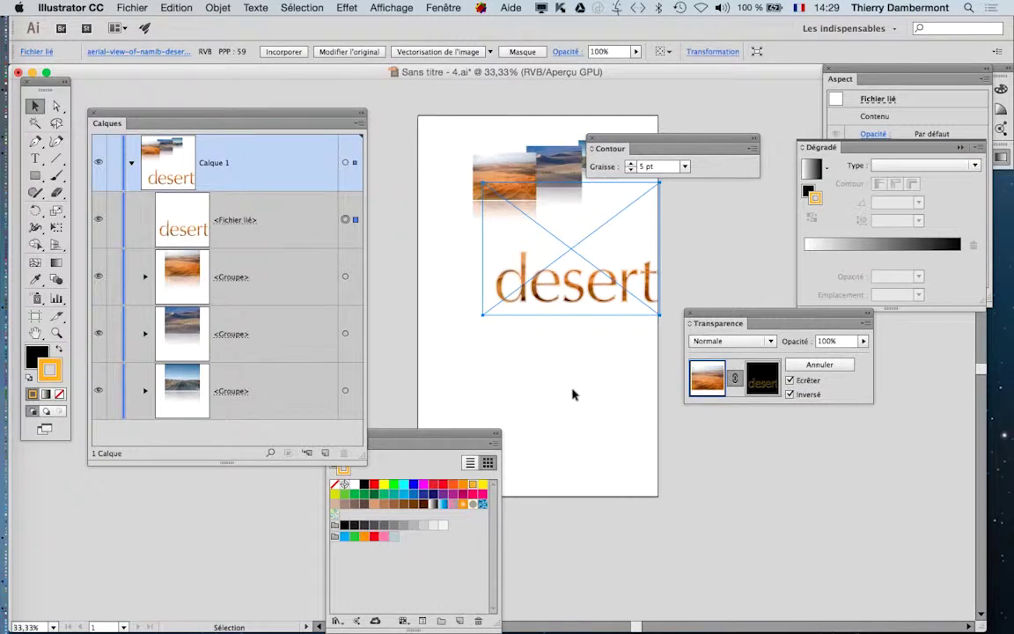
# Step: Move the linked photo and mask together up so the word overlaps the small photos' reflections, and clear the panels away
pyautogui.click(573, 394)
pyautogui.moveTo(572, 307); pyautogui.dragTo(539, 249)
pyautogui.click(574, 396)
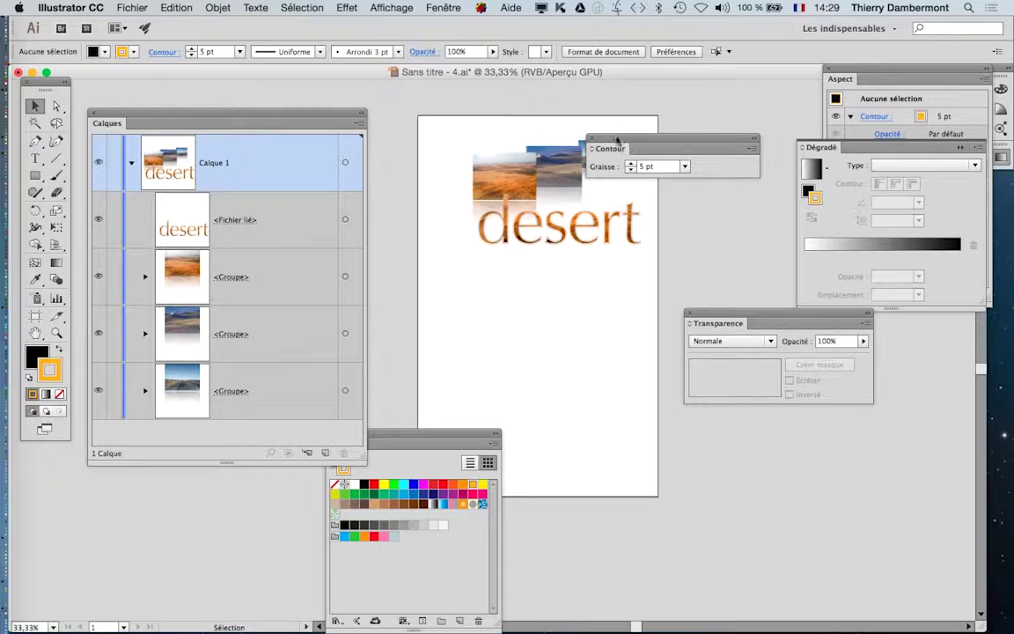
pyautogui.moveTo(609, 164); pyautogui.dragTo(737, 134)
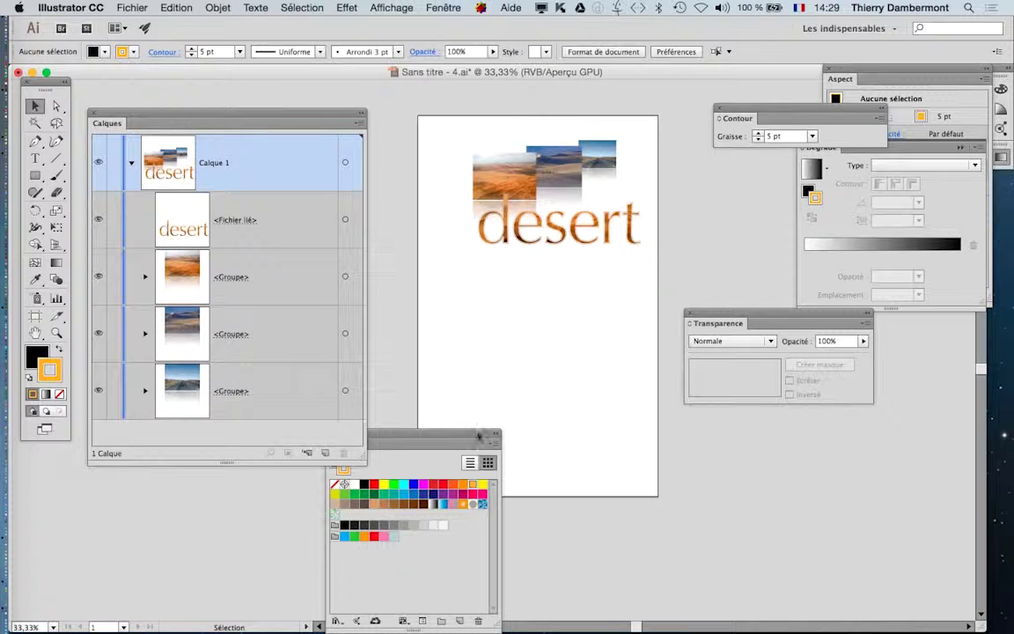
pyautogui.moveTo(431, 434); pyautogui.dragTo(301, 527)
# Step: Save the document in Adobe Illustrator (ai) format in the AI reflet 2 folder, using the Illustrator CC version options
pyautogui.click(132, 8)
pyautogui.click(173, 127)
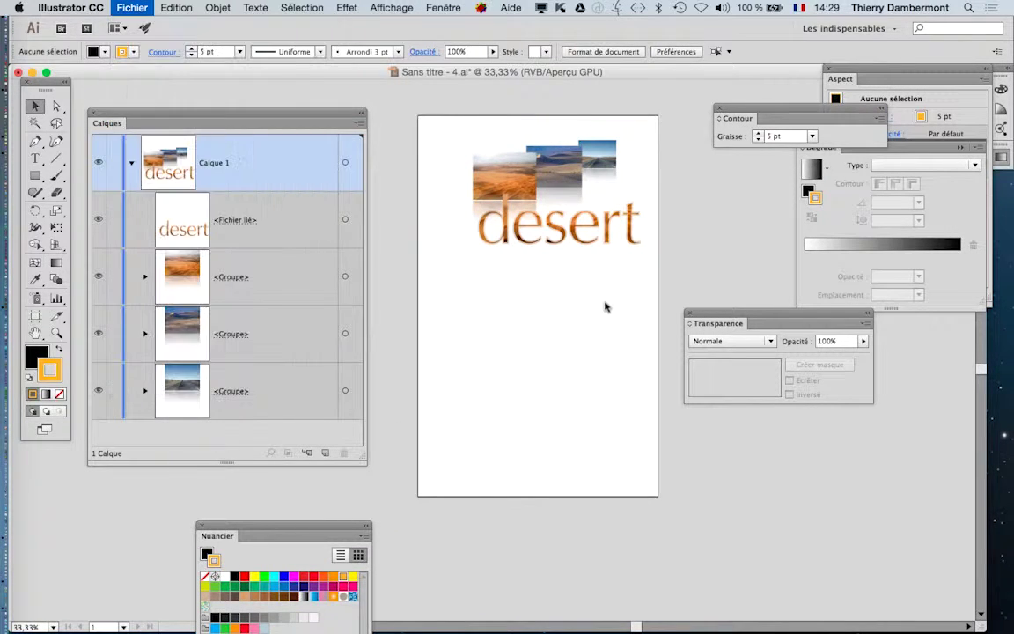
pyautogui.click(508, 60)
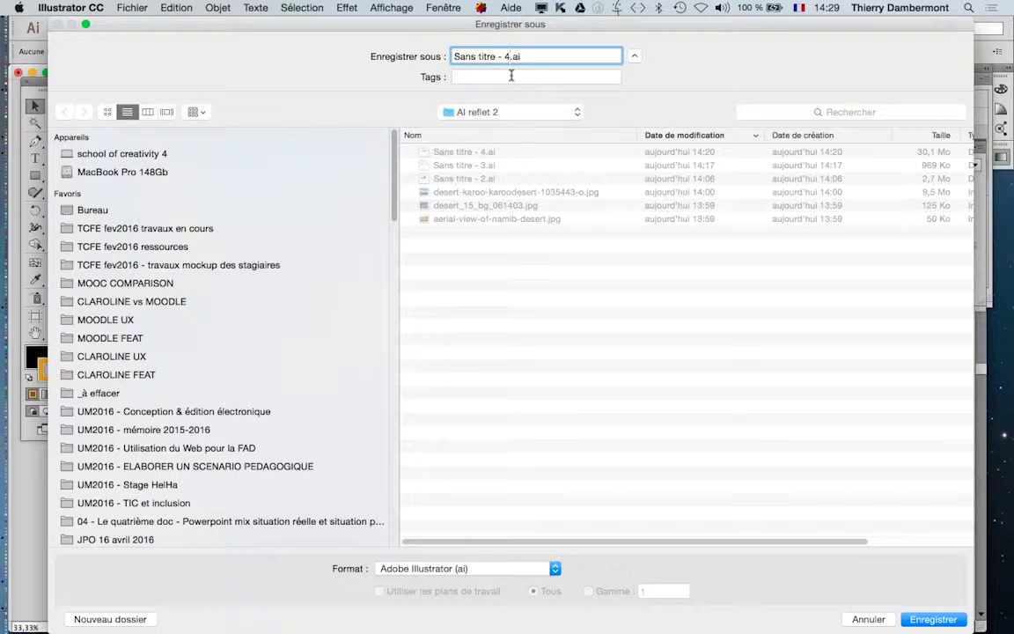
pyautogui.write('4')
pyautogui.press('Return')
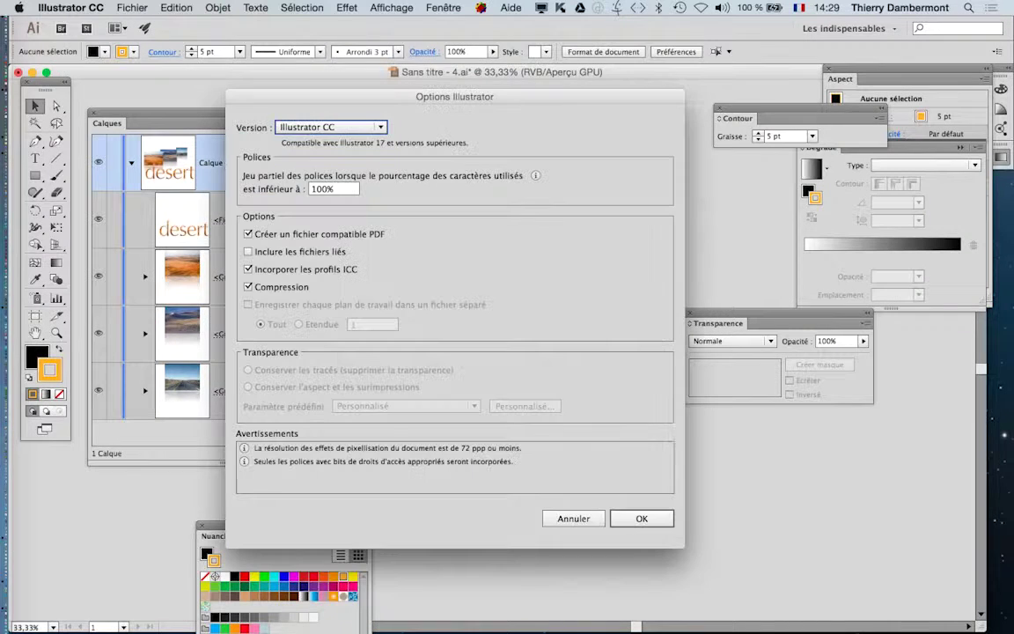
pyautogui.click(643, 518)
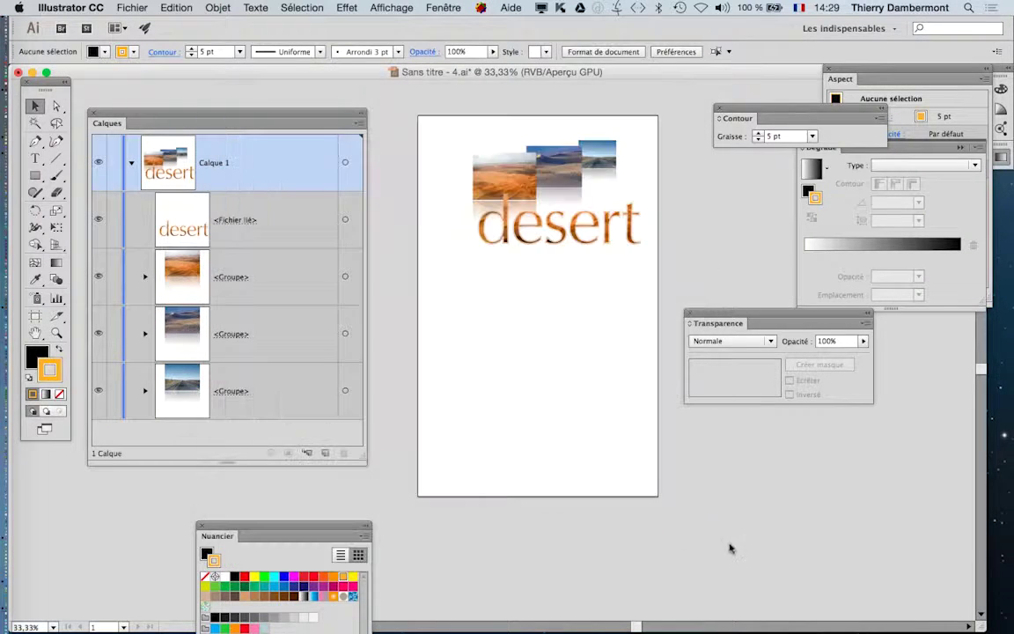